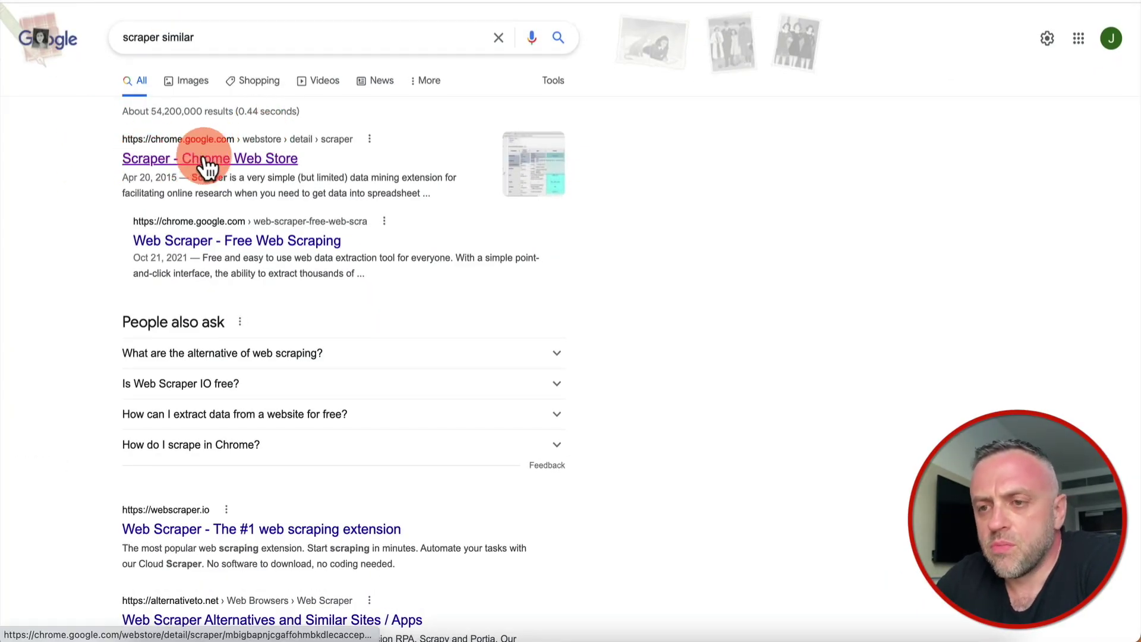
Search Google for "scrapersimilar" and find the Scraper extension's Chrome Web Store result
click(146, 35)
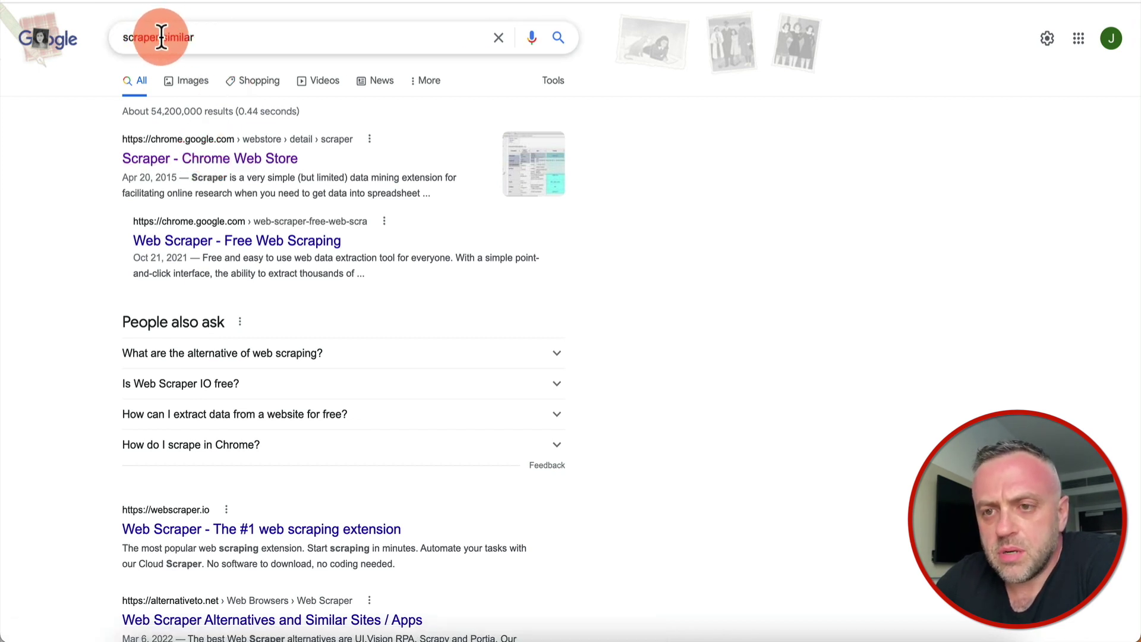
click(162, 37)
key(BackSpace)
key(Return)
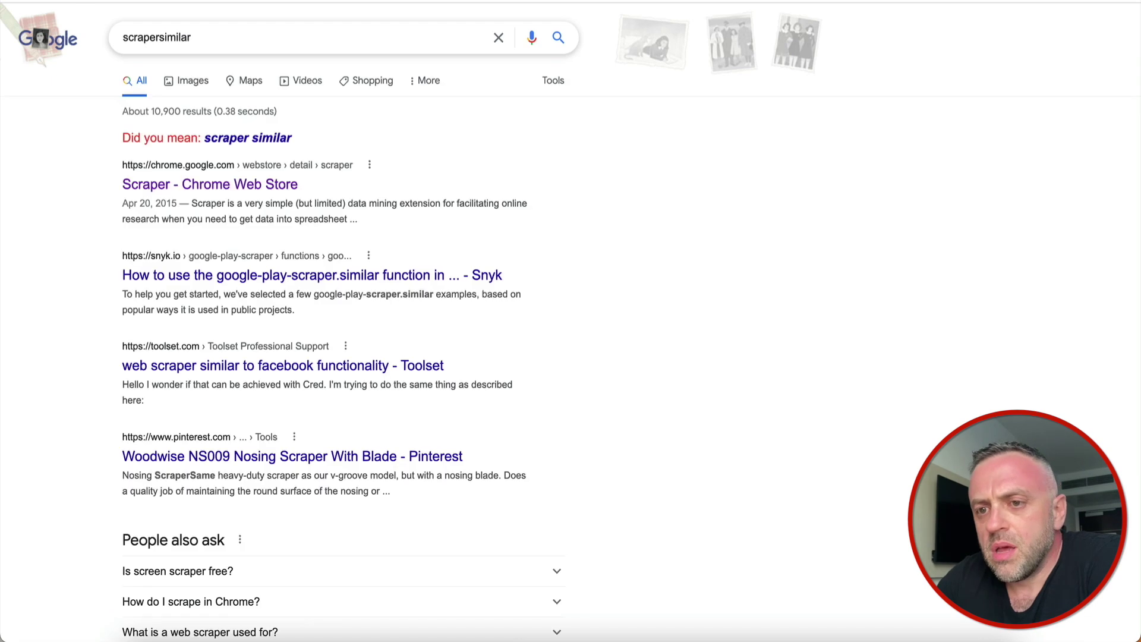
click(191, 185)
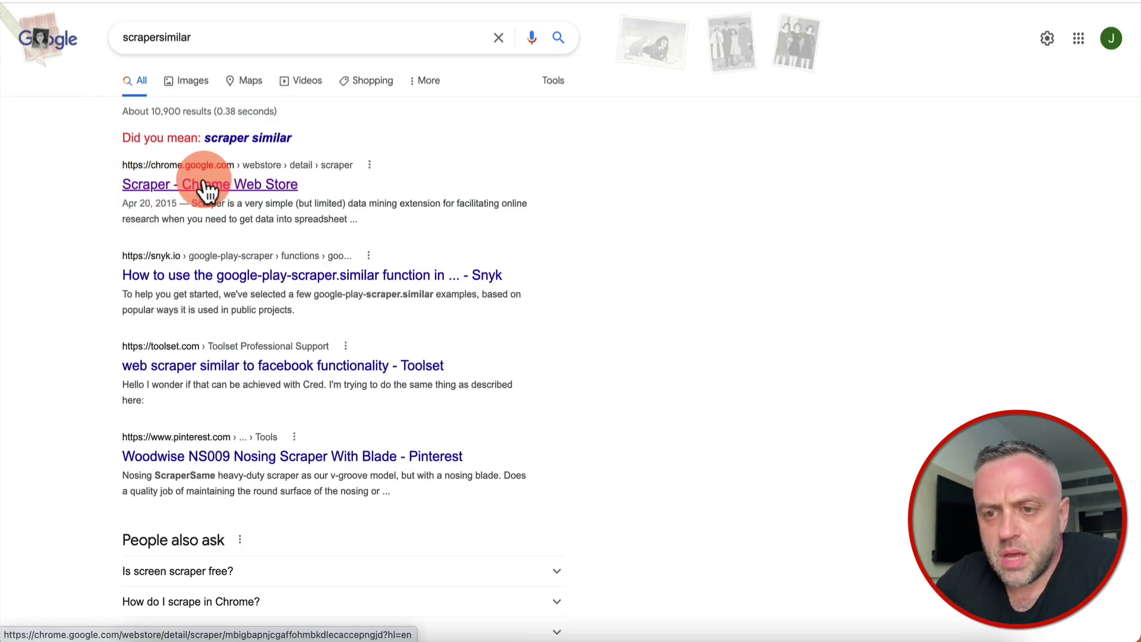
Open the Airbnb website
click(213, 1)
text(airbnb)
key(Return)
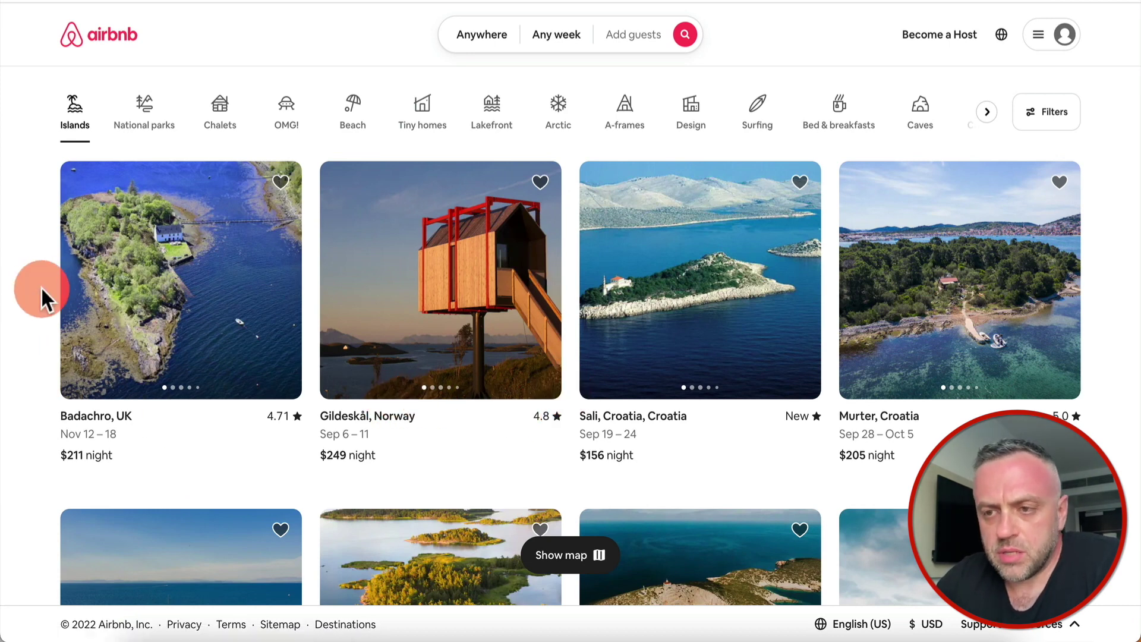
Run Scrape similar on the "Badachro, UK" listing title to extract the names of all matching Airbnb listings
scroll(8, 379, down, 2)
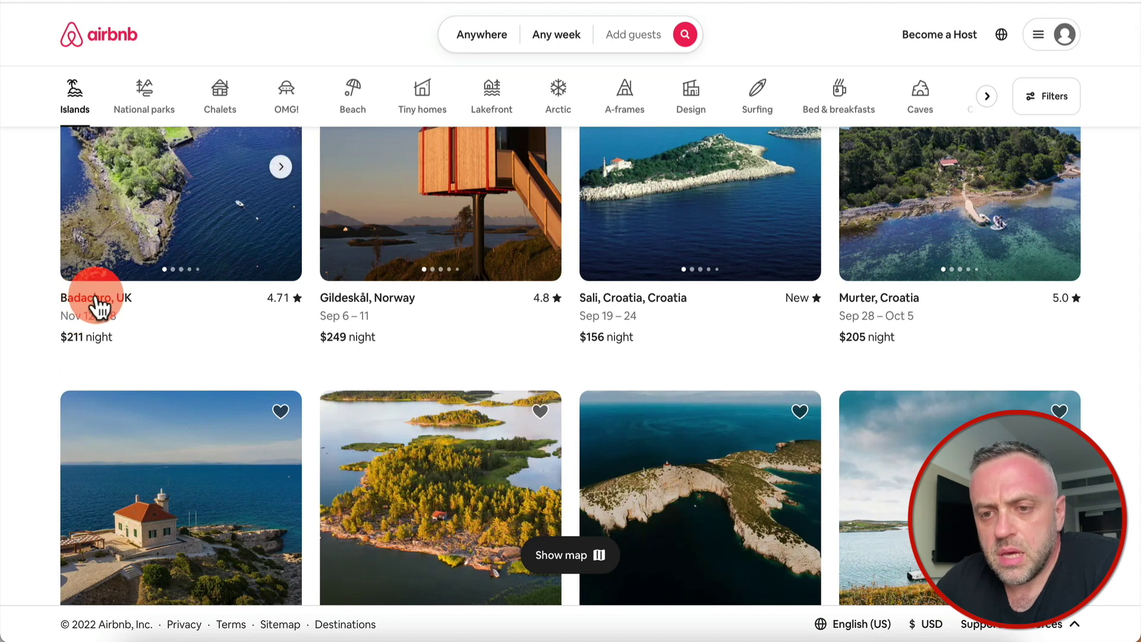
right_click(95, 304)
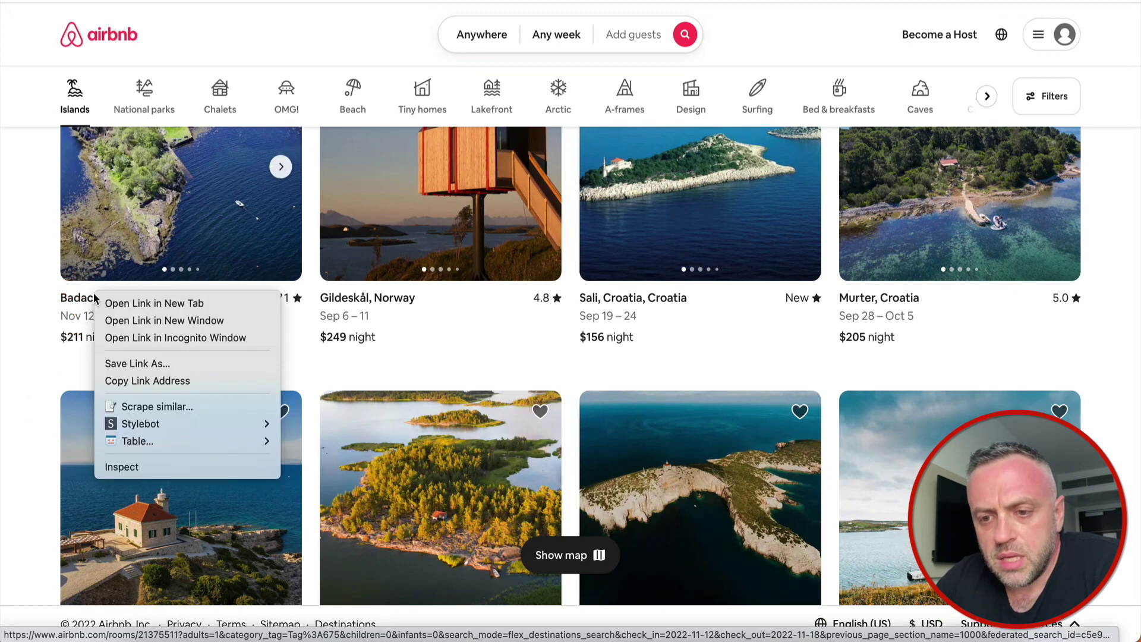
click(136, 403)
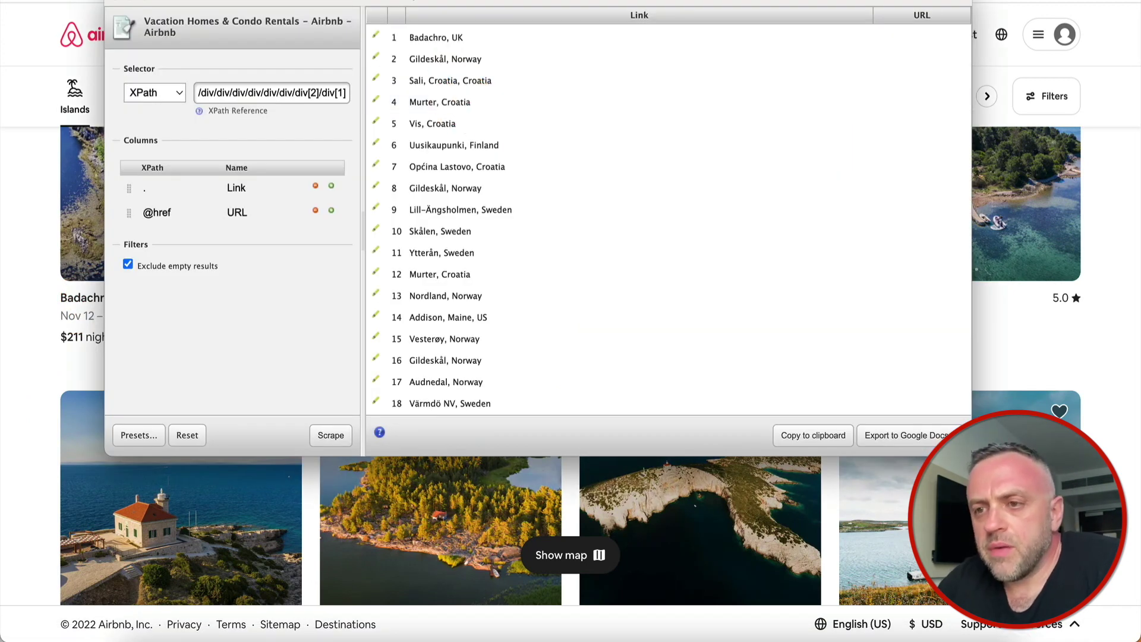
Copy the scraped Airbnb listings to the clipboard and paste them into the blank Google Sheets spreadsheet from cell A1
scroll(541, 172, down, 2)
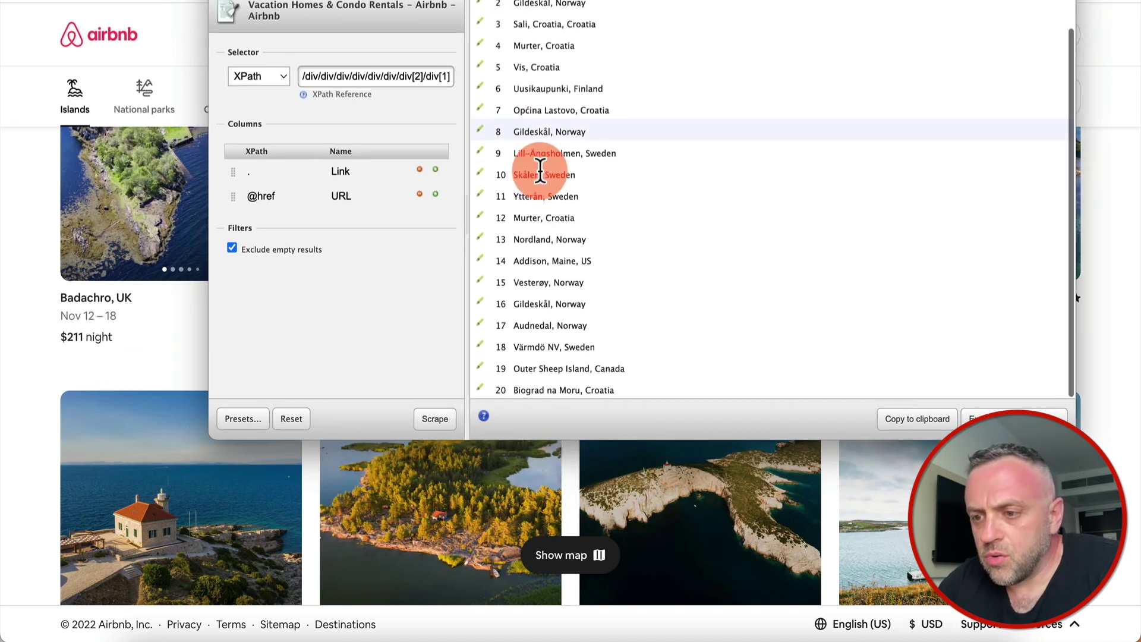
scroll(549, 109, up, 2)
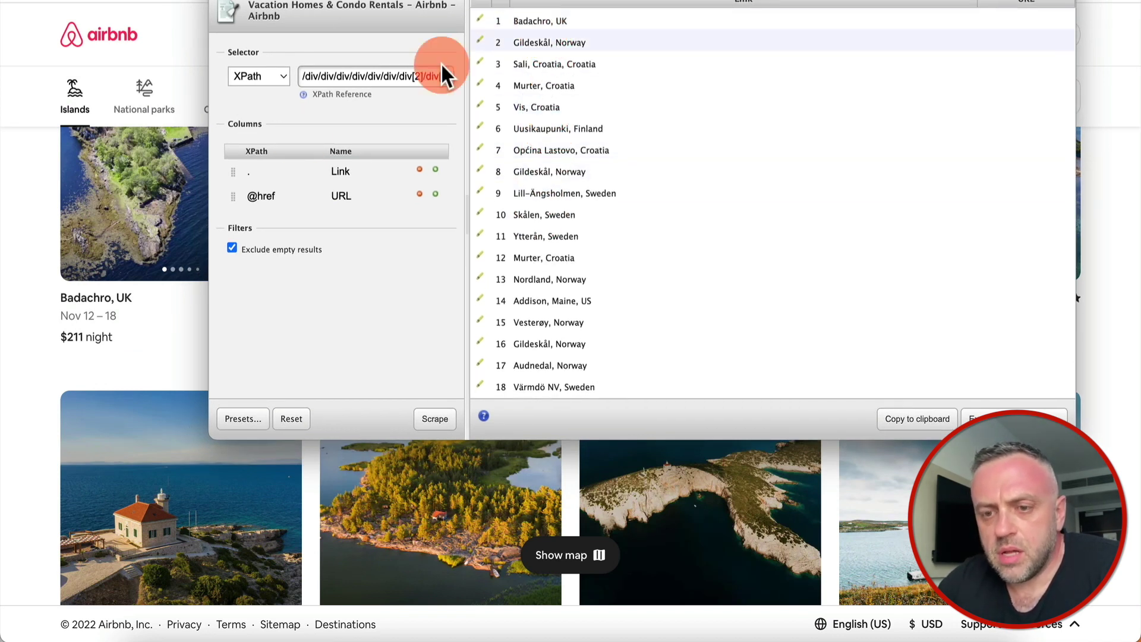
click(914, 418)
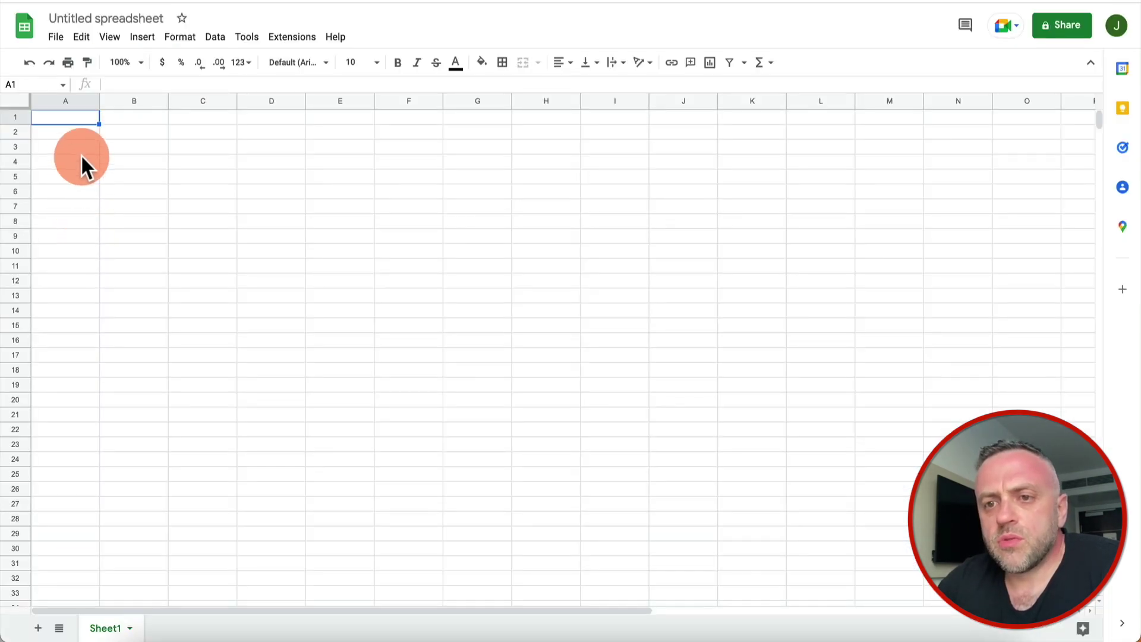
text(Link	URL Badachro, UK Gildeskål, Norway Sali, Croatia, Croatia Murter, Croatia Vis, Croatia Uusikaupunki, Finland Općina Lastovo, Croatia Gildeskål, Norway Lill-Ängsholmen, Sweden Skålen, Sweden Ytterån, Sweden Murter, Croatia Nordland, Norway Addison, Maine, US Vesterøy, Norway Gildeskål, Norway Audnedal, Norway Värmdö NV, Sweden Outer Sheep Island, Canada Biograd na Moru, Croatia)
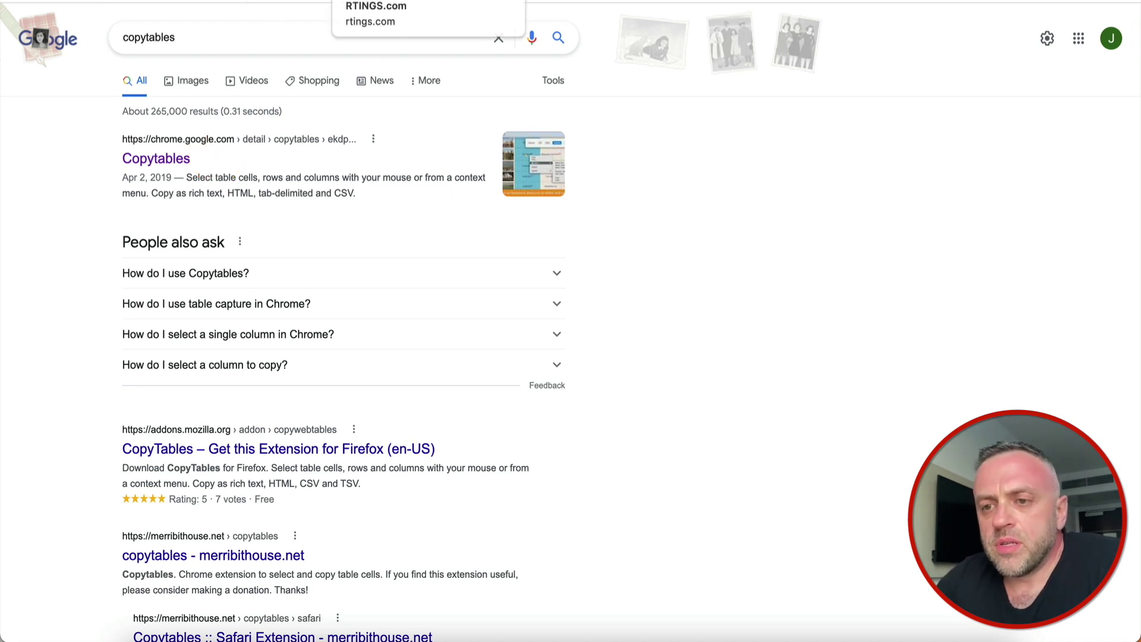
Switch from the copytables search results to the RTINGS.com headphones table and look through its product rows
key(Return)
click(220, 297)
scroll(220, 303, down, 4)
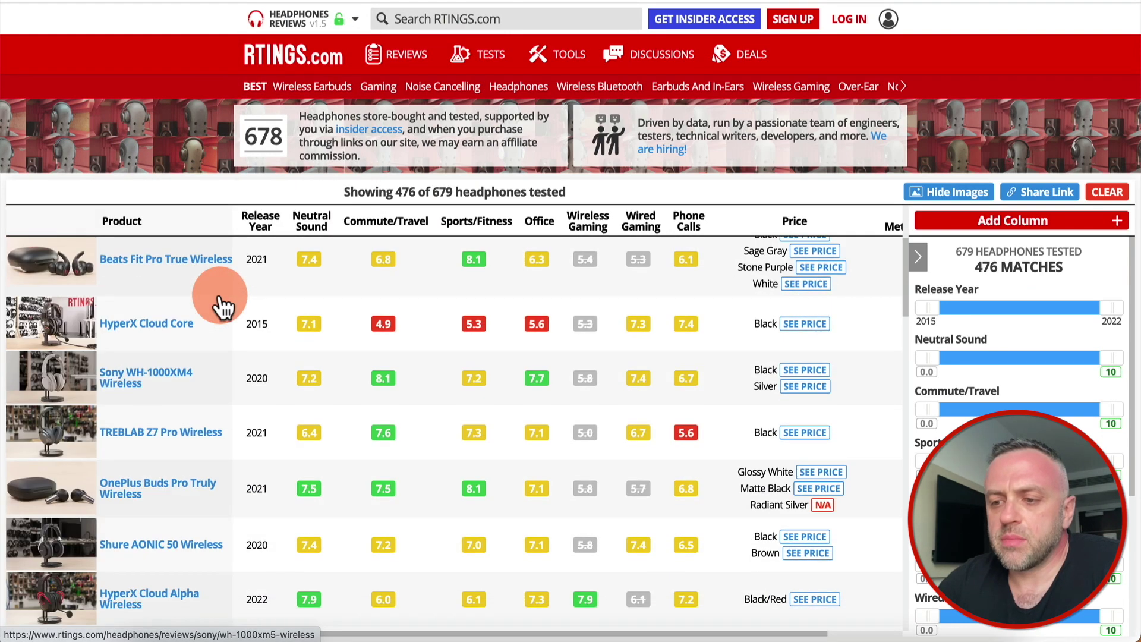
click(217, 275)
scroll(216, 269, up, 4)
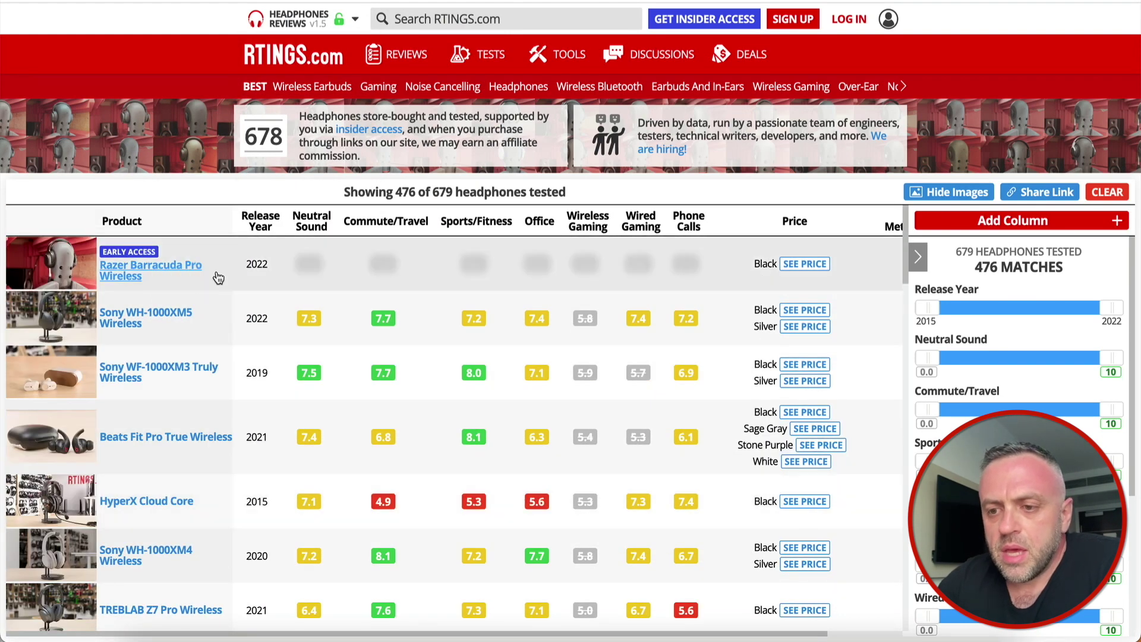
click(215, 298)
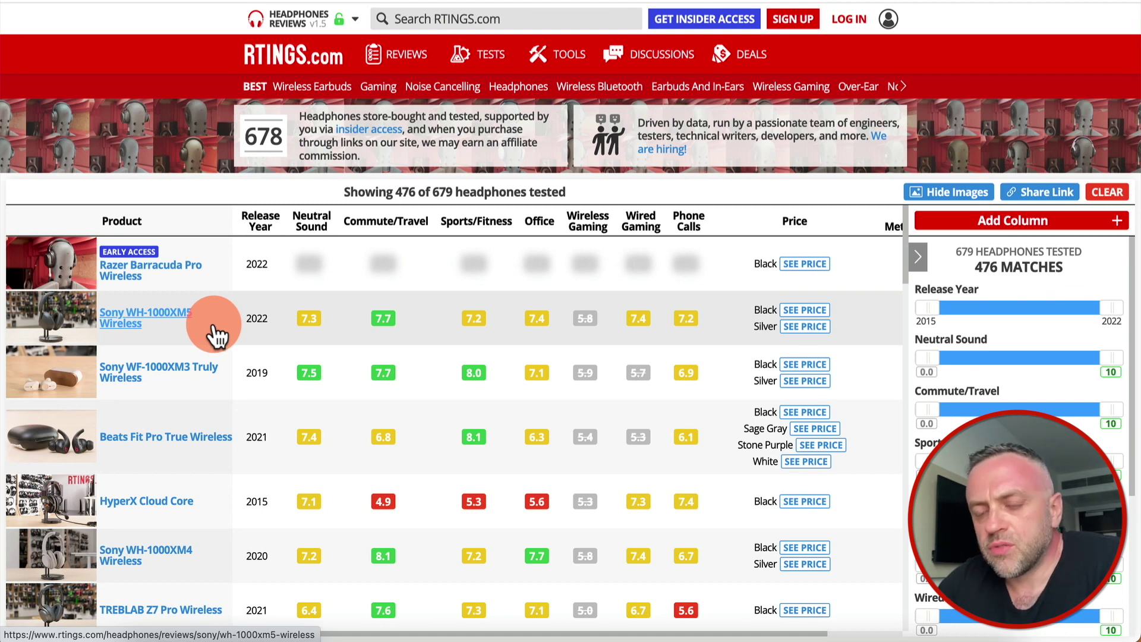
click(209, 310)
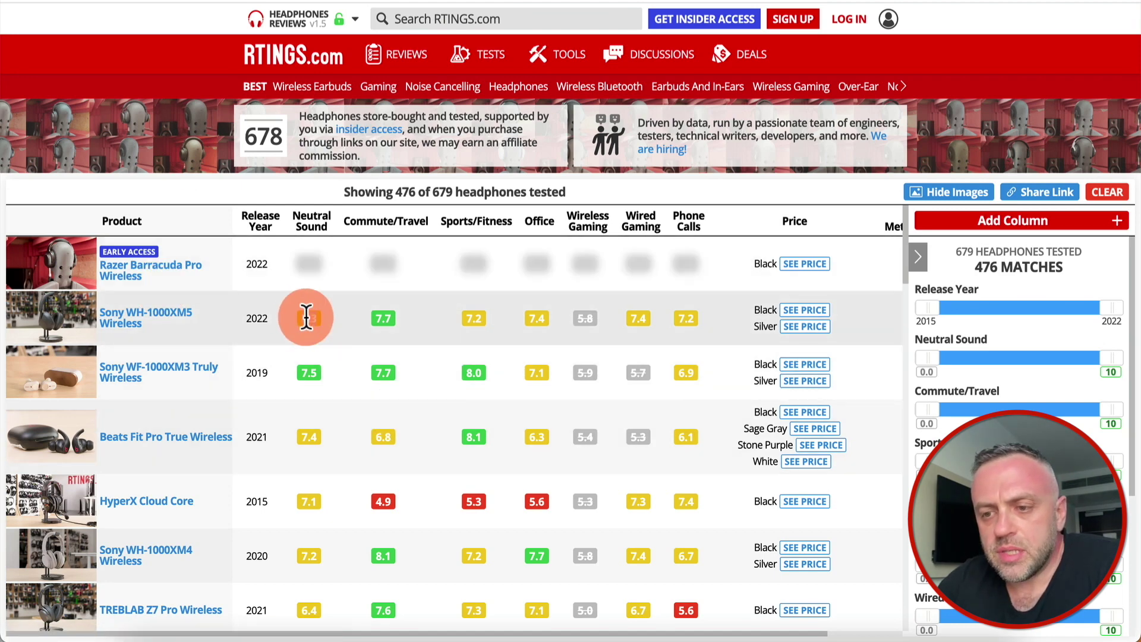
Copy the RTINGS headphones table in the "As is" format and paste it in place of the Airbnb list in the spreadsheet
right_click(307, 318)
click(345, 464)
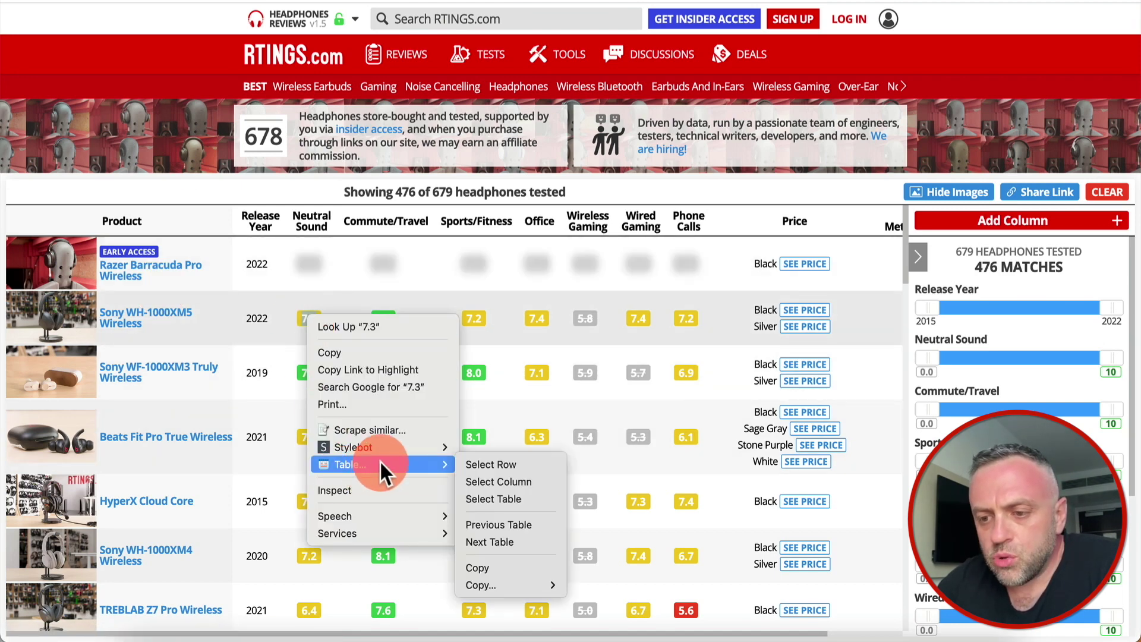
click(498, 582)
click(605, 516)
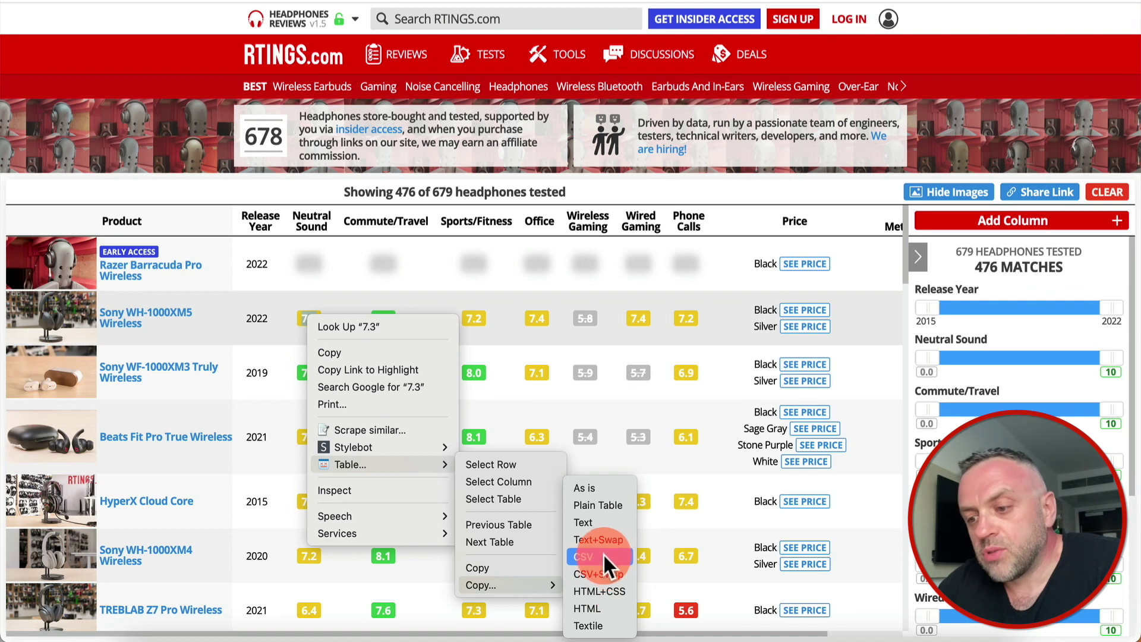
click(601, 490)
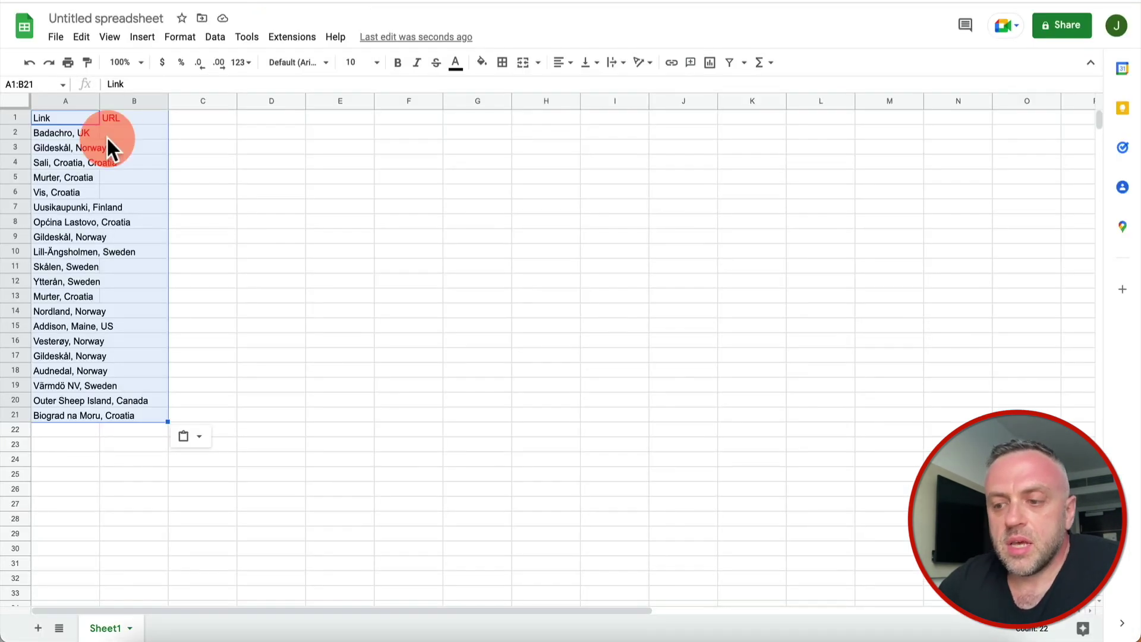
key(Delete)
key(ctrl+v)
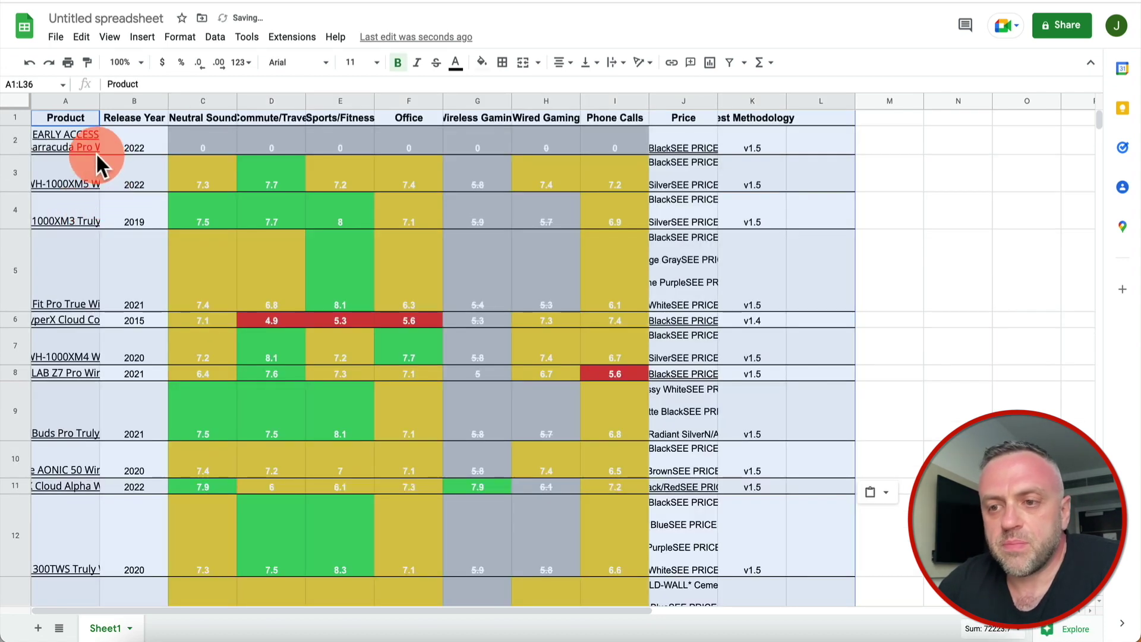
Clear all contents and formatting from Sheet1 and select cell A1
click(187, 141)
key(ctrl+a)
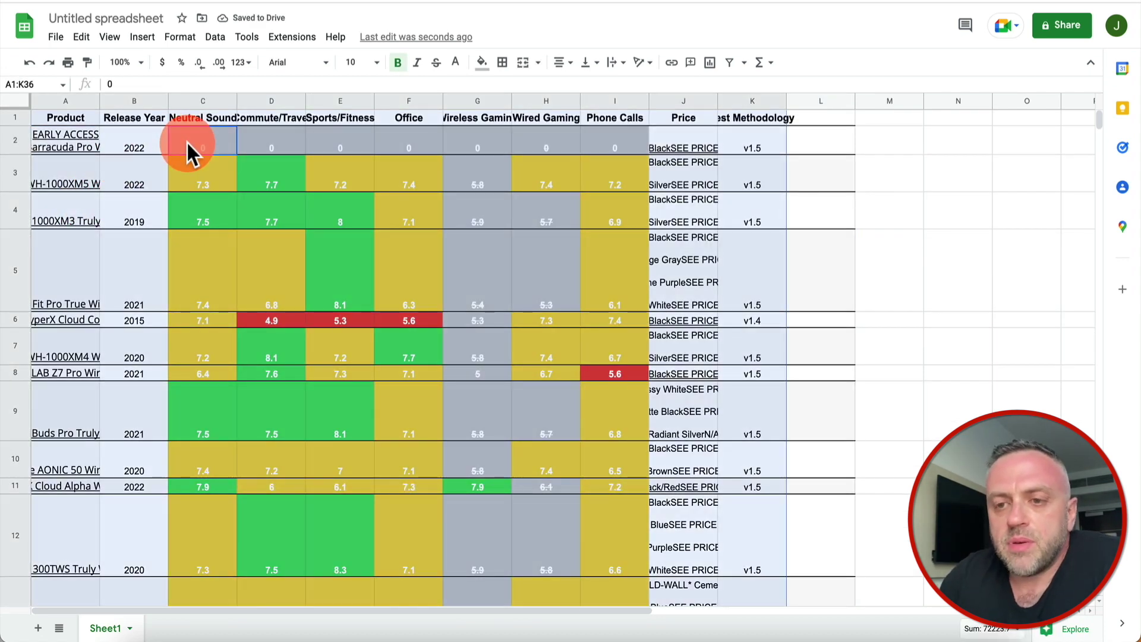
key(Delete)
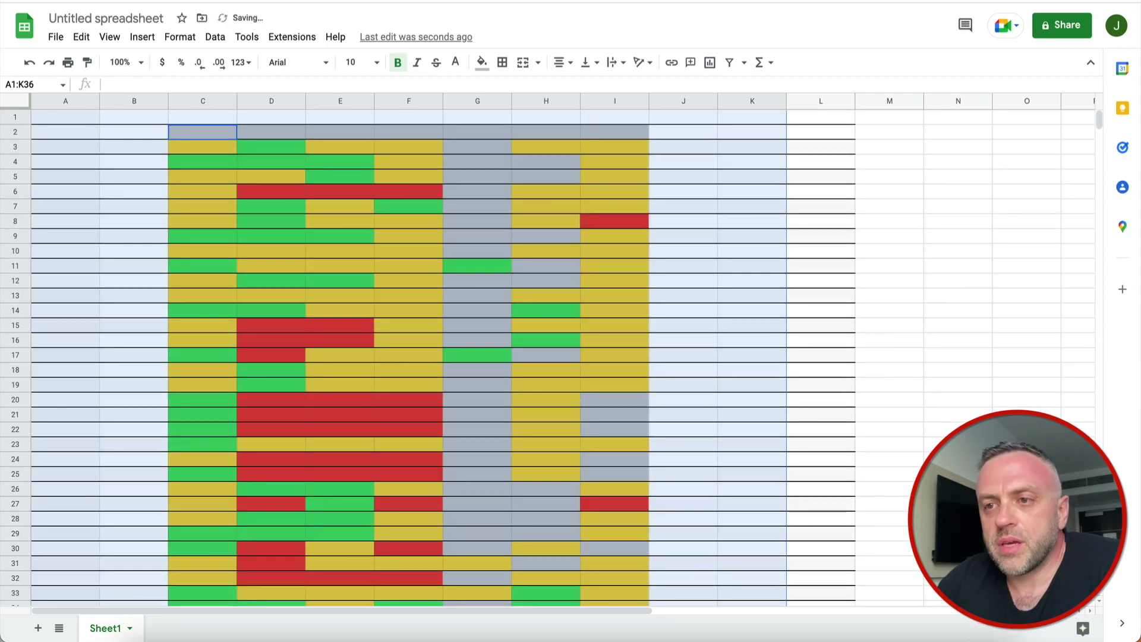
click(376, 256)
key(ctrl+a)
key(ctrl+backslash)
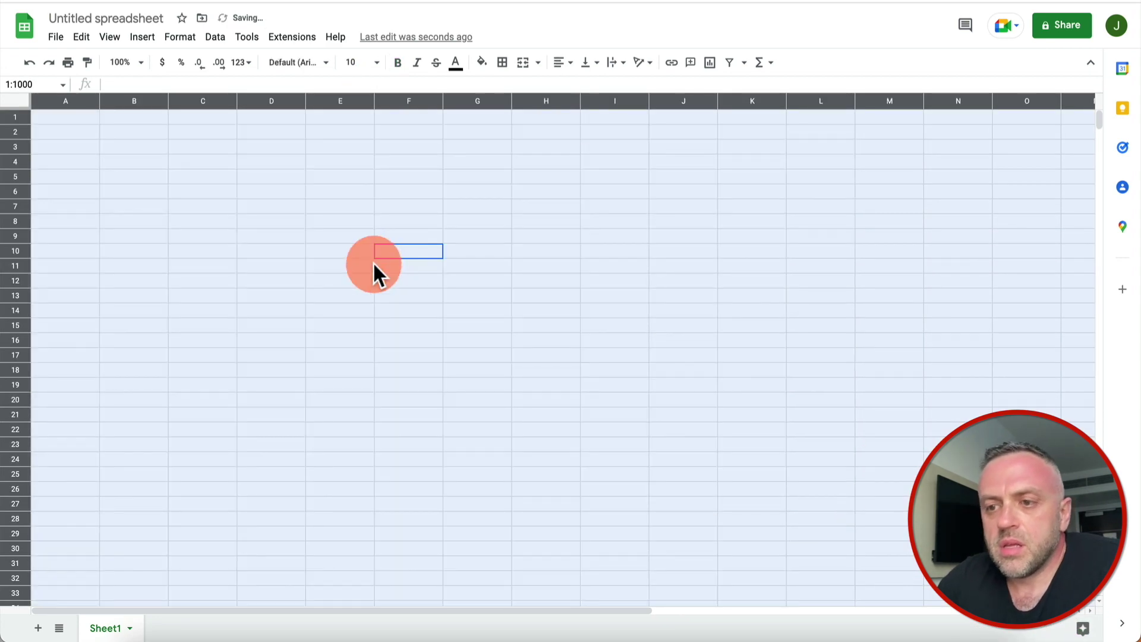
click(77, 123)
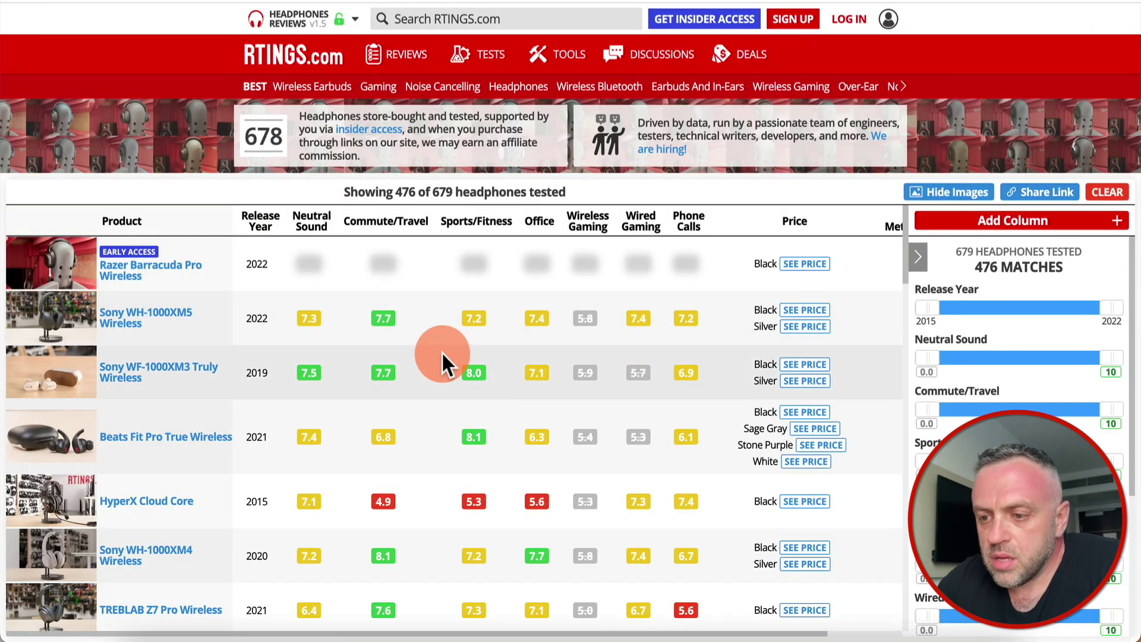
Copy the RTINGS headphones table as CSV and paste it into the spreadsheet at cell A1
right_click(442, 353)
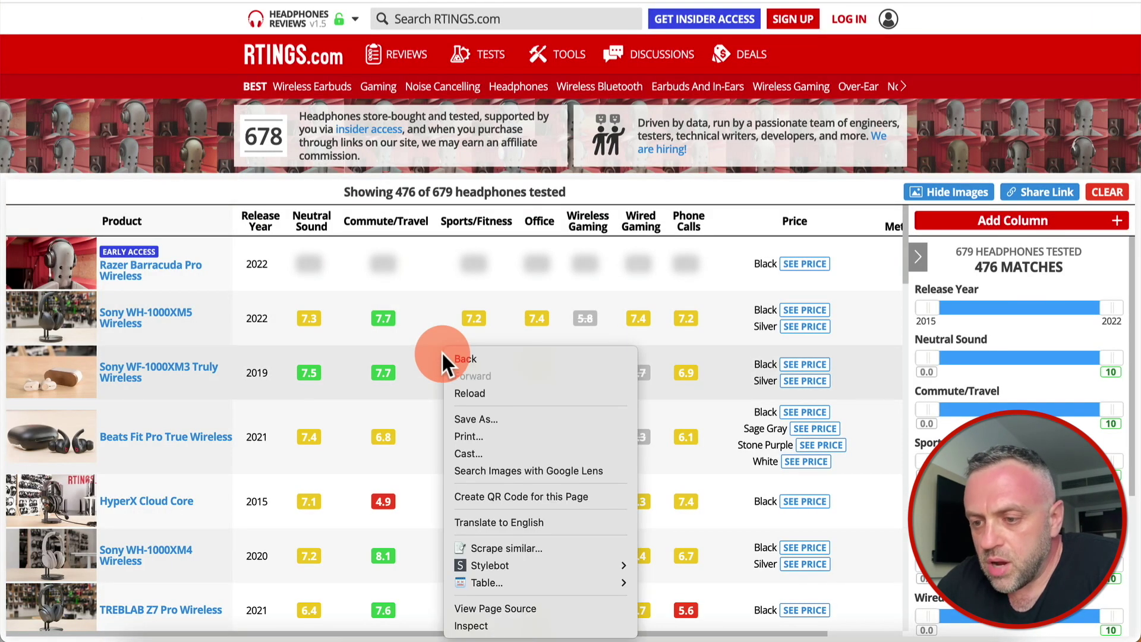
mouse_move(523, 583)
mouse_move(680, 626)
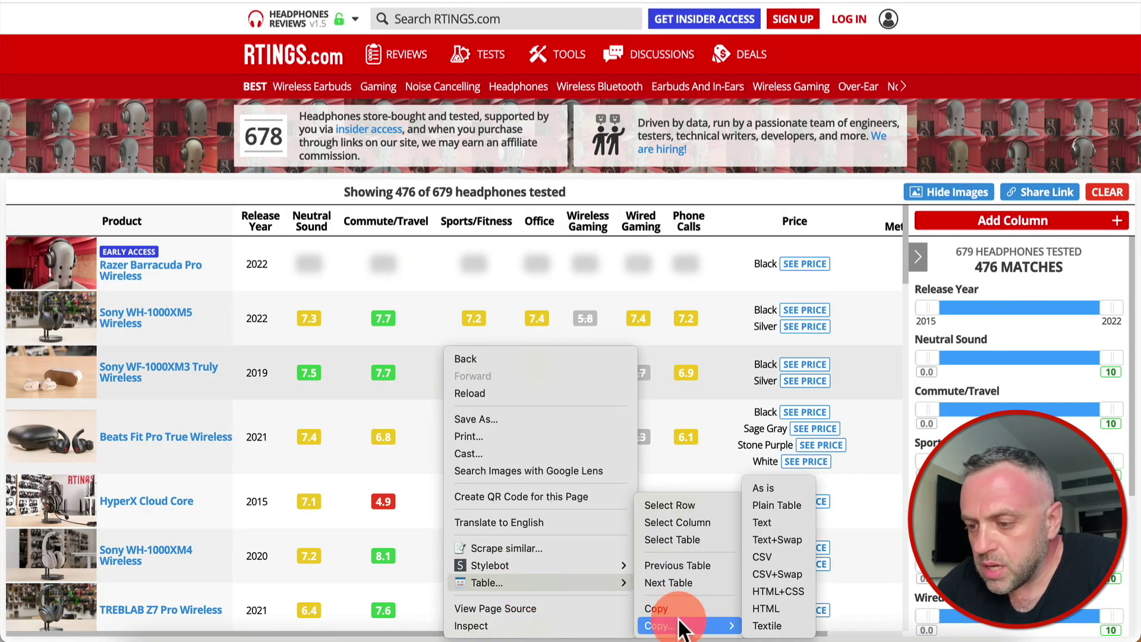
click(790, 559)
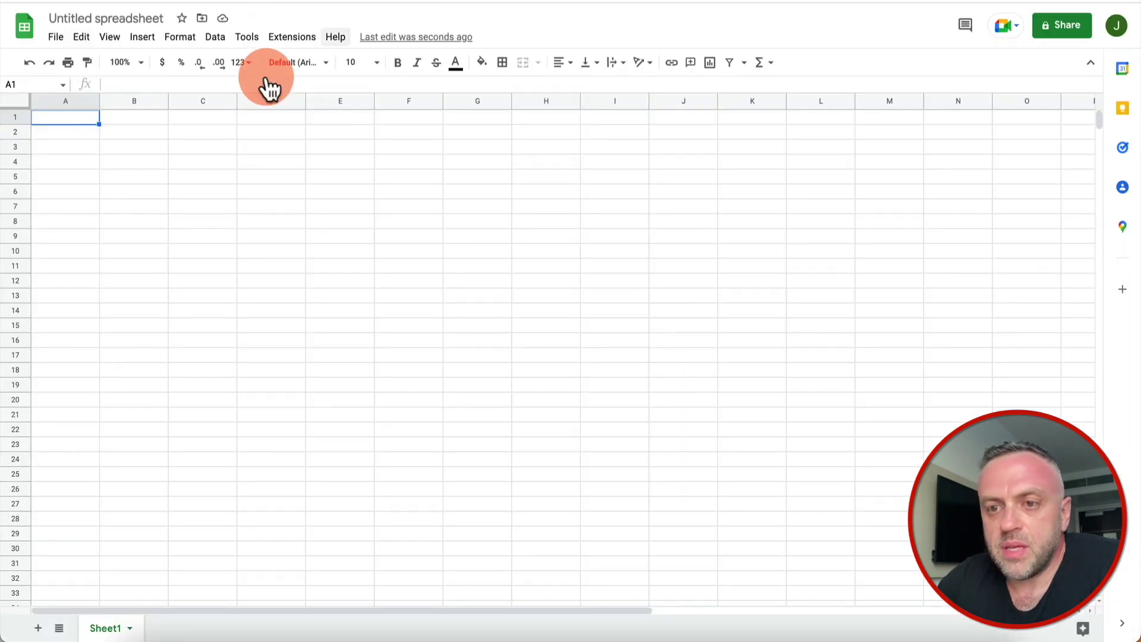
key(ctrl+v)
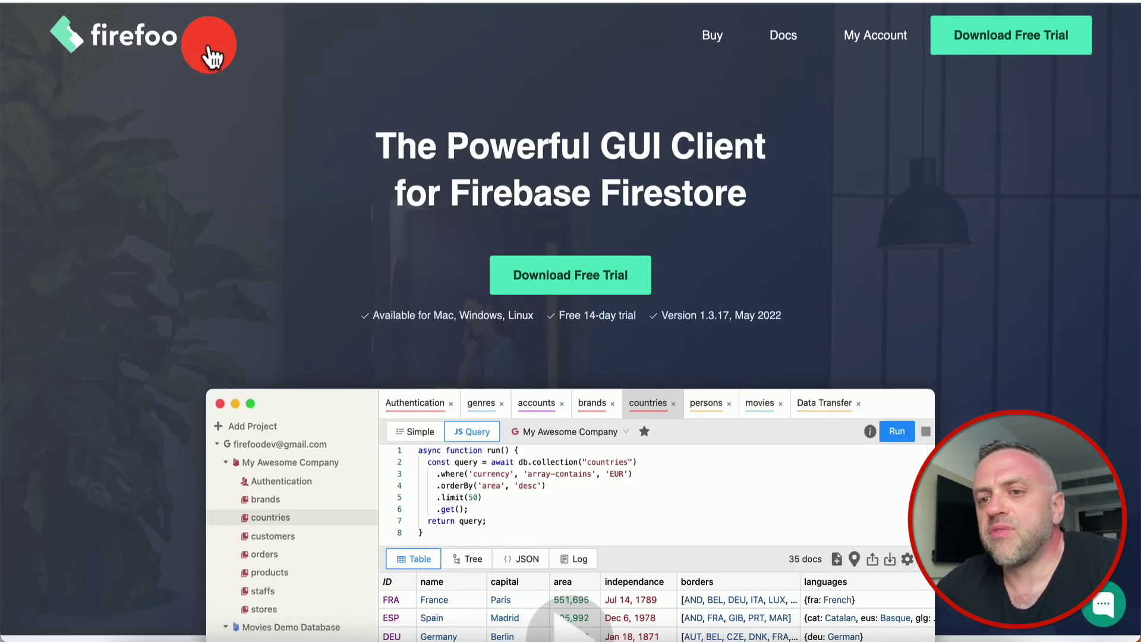
scroll(170, 189, down, 3)
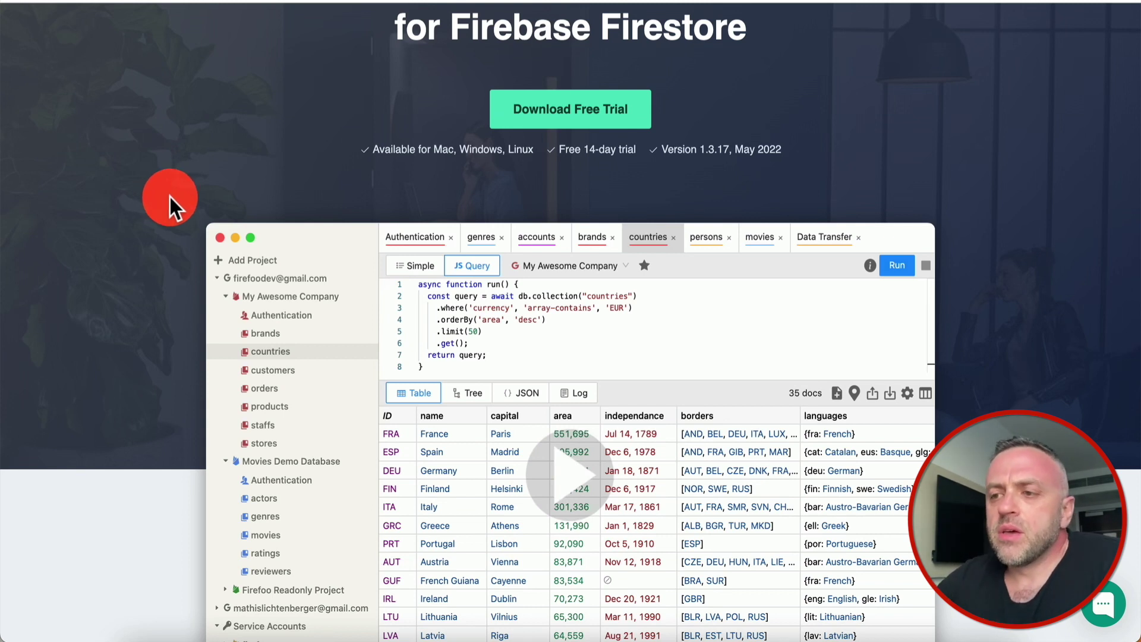
scroll(170, 198, down, 3)
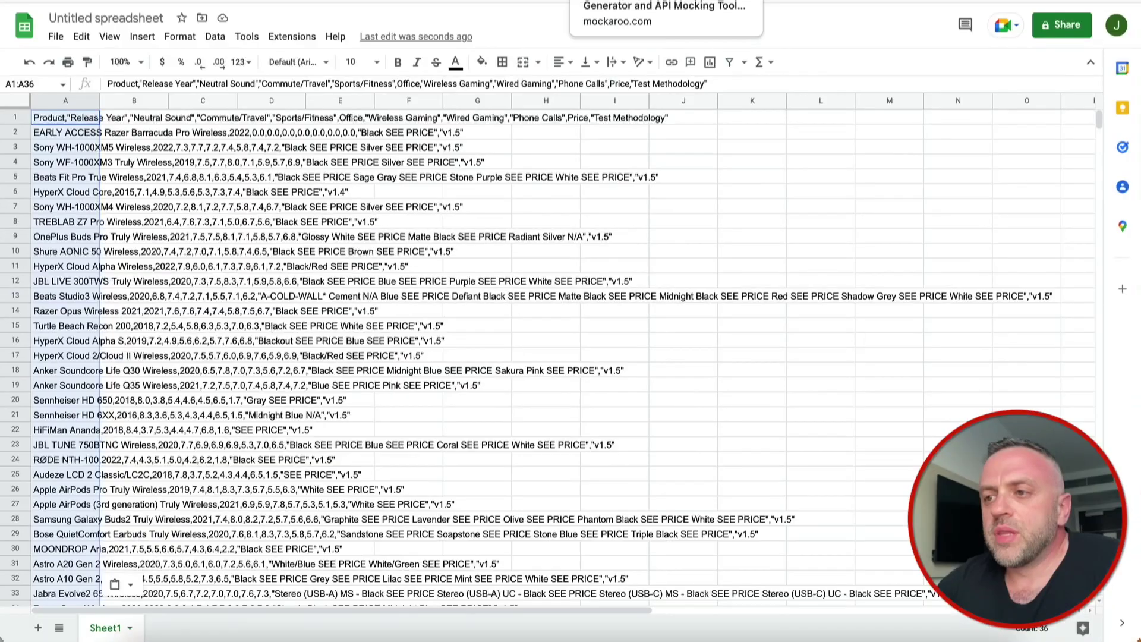
Switch to Mockaroo and set the number of mock data rows to 50
click(660, 2)
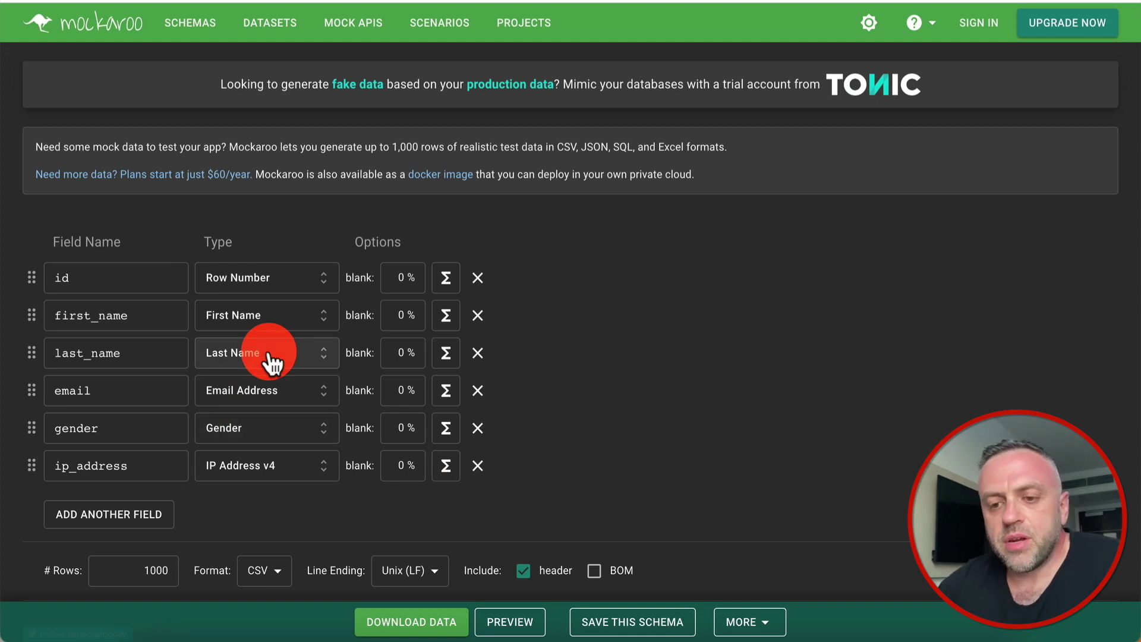
scroll(134, 471, down, 4)
double_click(134, 361)
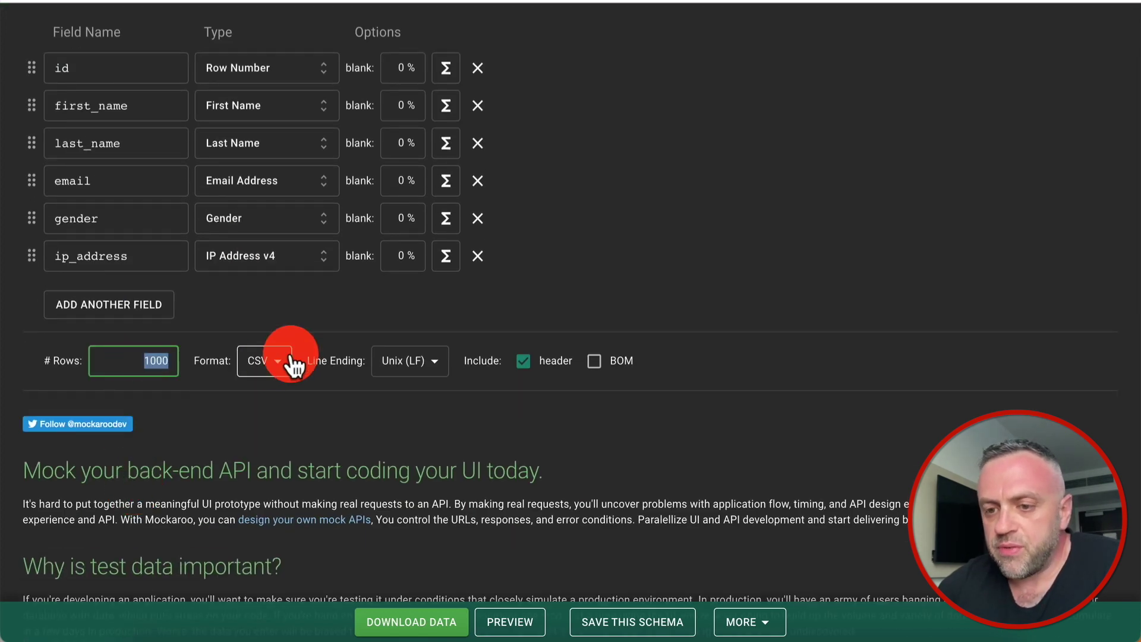
text(50)
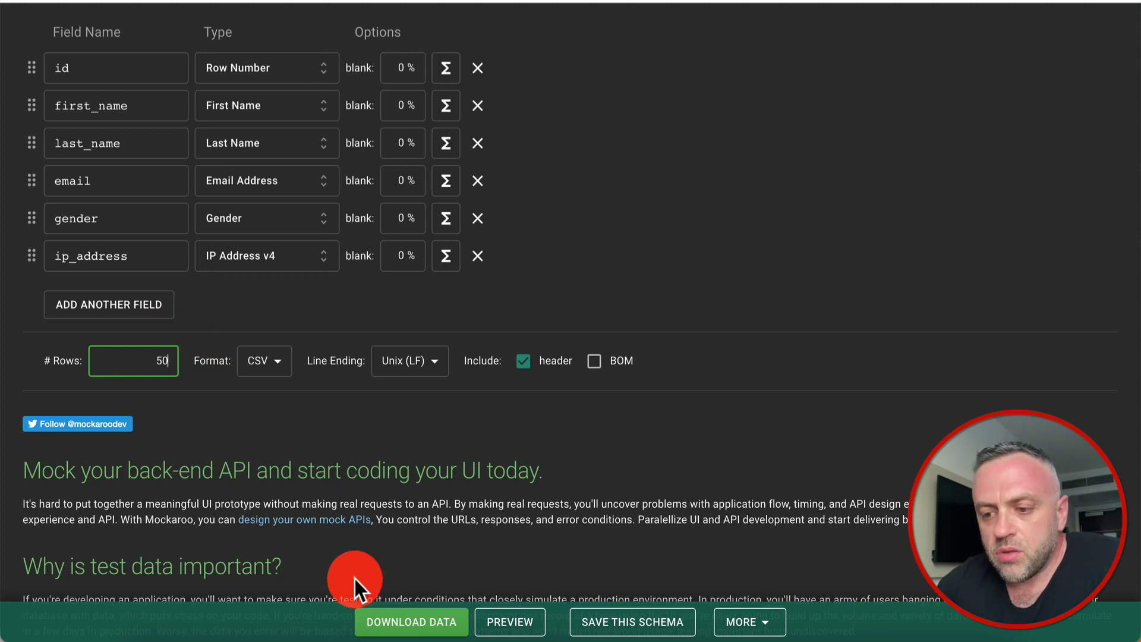
Download the generated mock data and open the file MOCK_DATA (2).csv
click(385, 622)
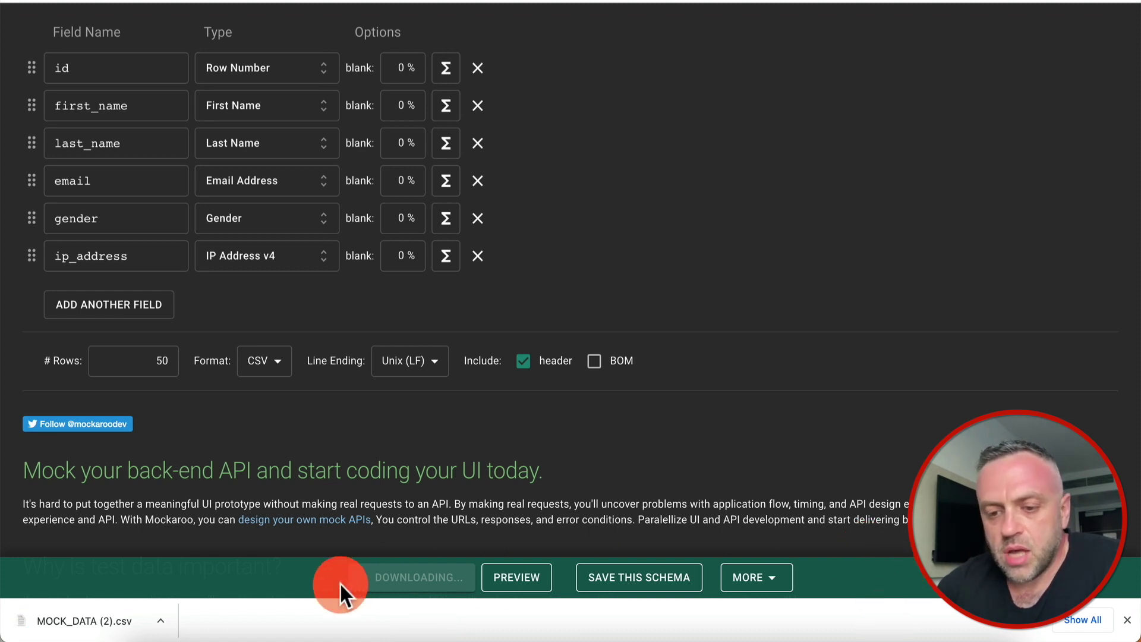
click(159, 621)
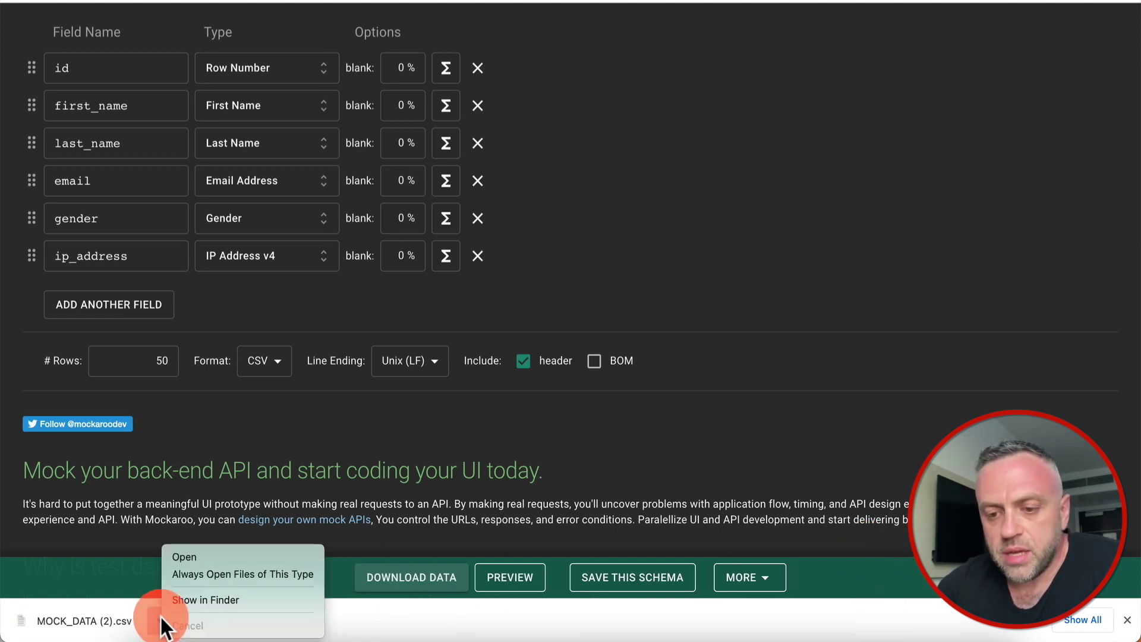
click(202, 557)
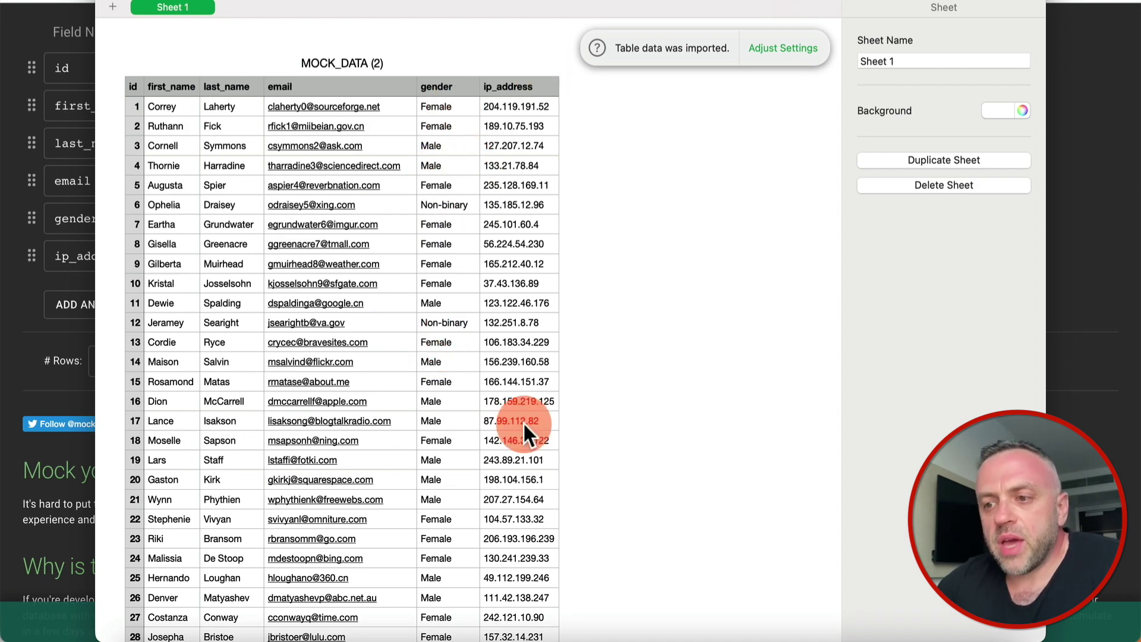
Return to Mockaroo, change the ip_address field's type to Buzzword and rename the field as buzzword
click(11, 330)
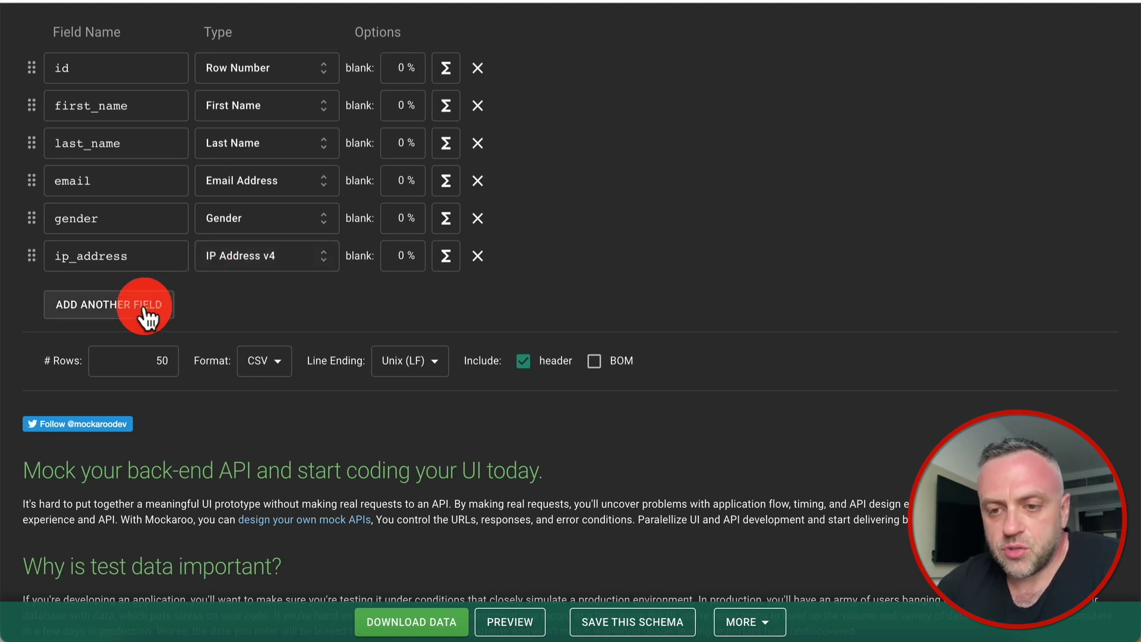
click(86, 310)
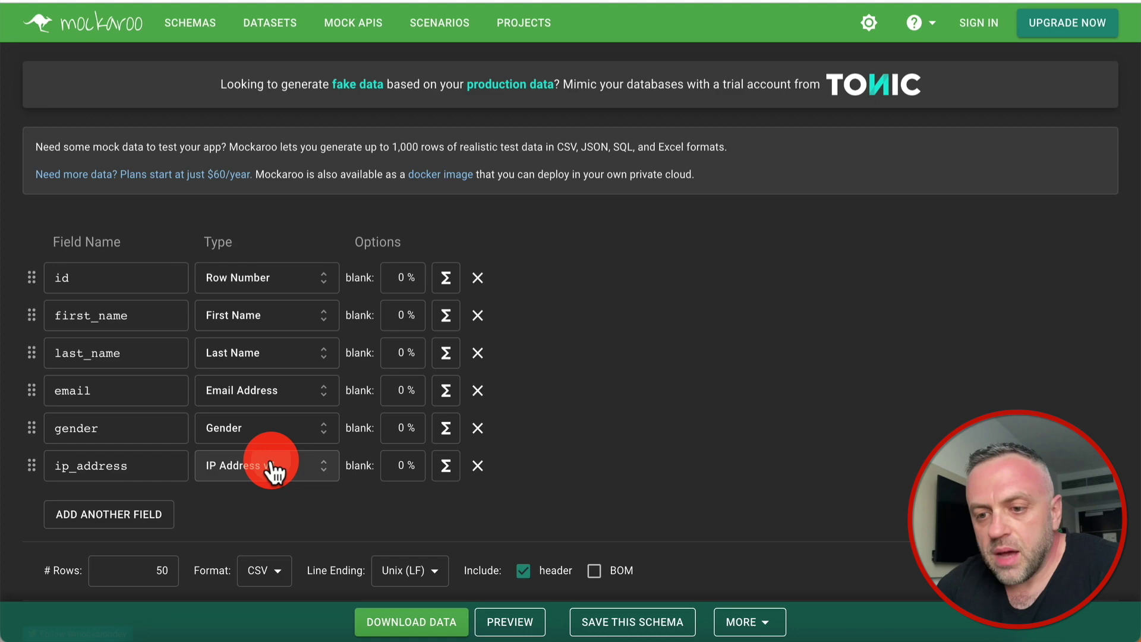
click(273, 469)
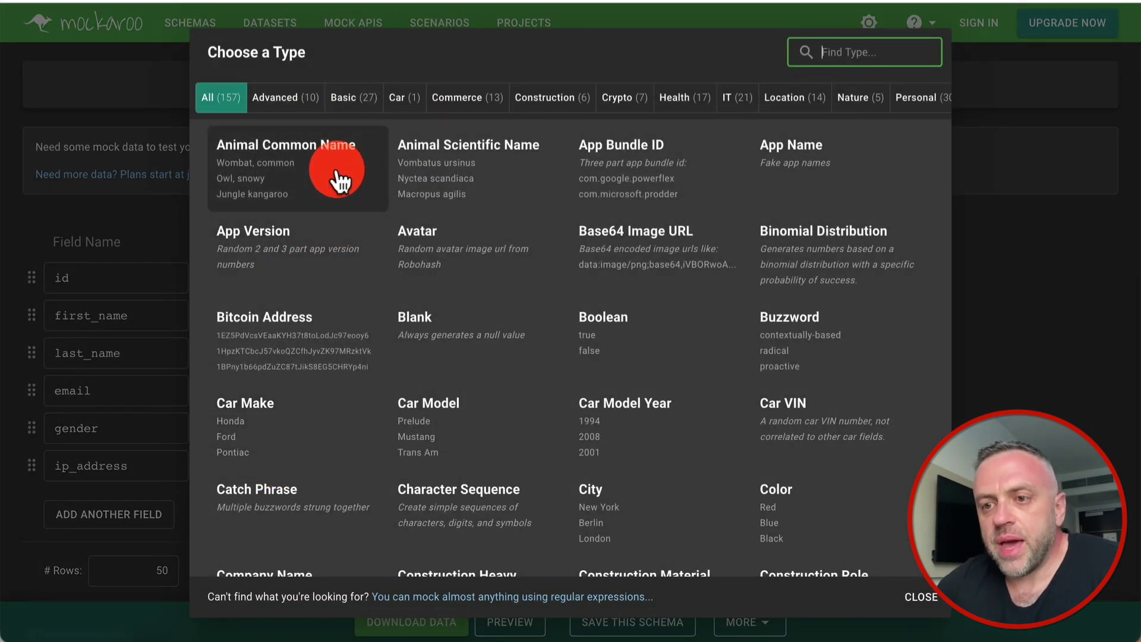
scroll(713, 321, down, 4)
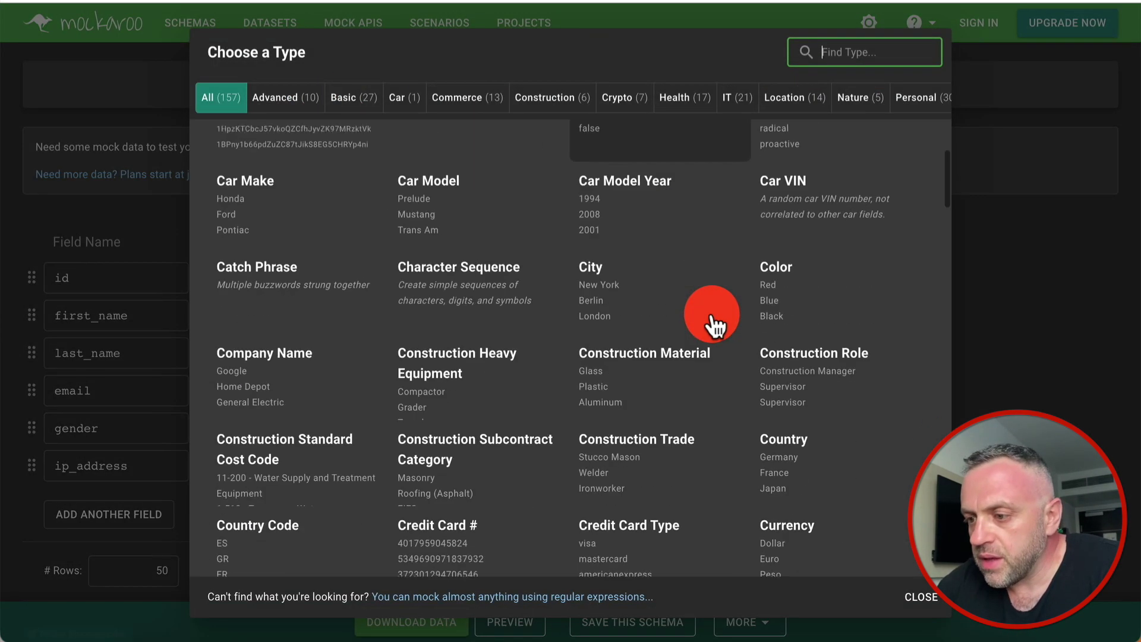
scroll(773, 250, up, 3)
scroll(797, 351, down, 3)
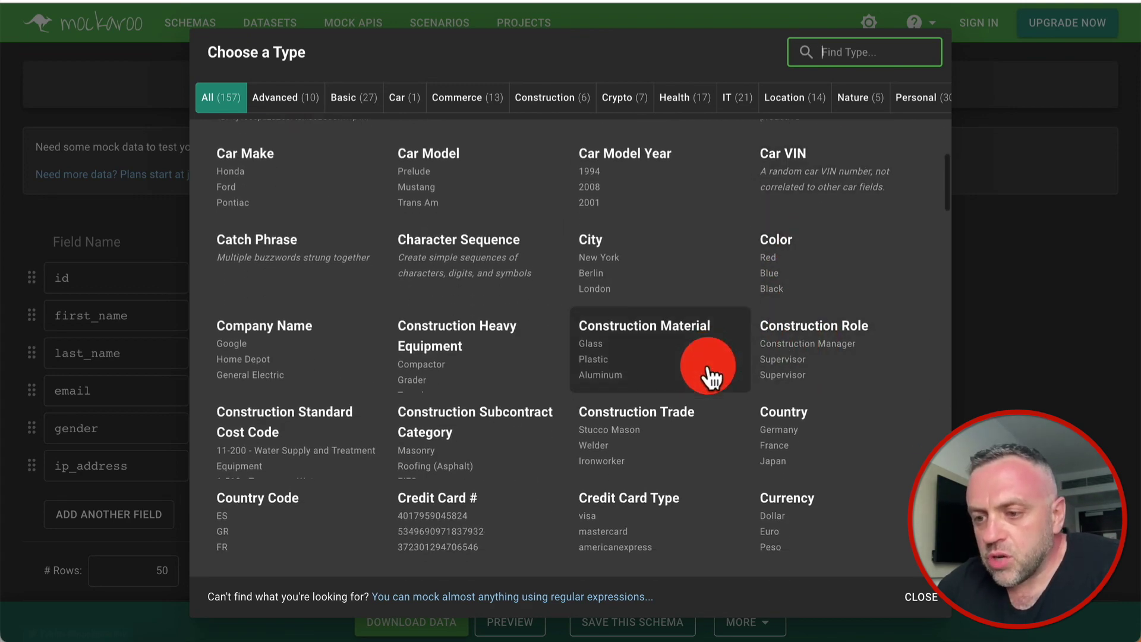
scroll(715, 376, down, 10)
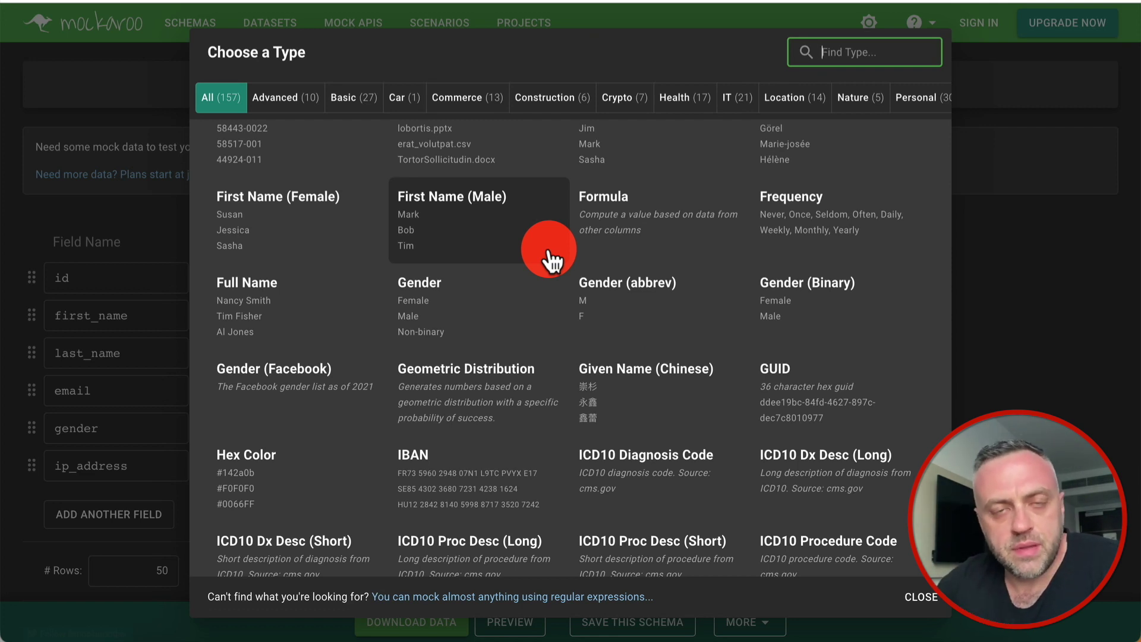
scroll(484, 395, up, 13)
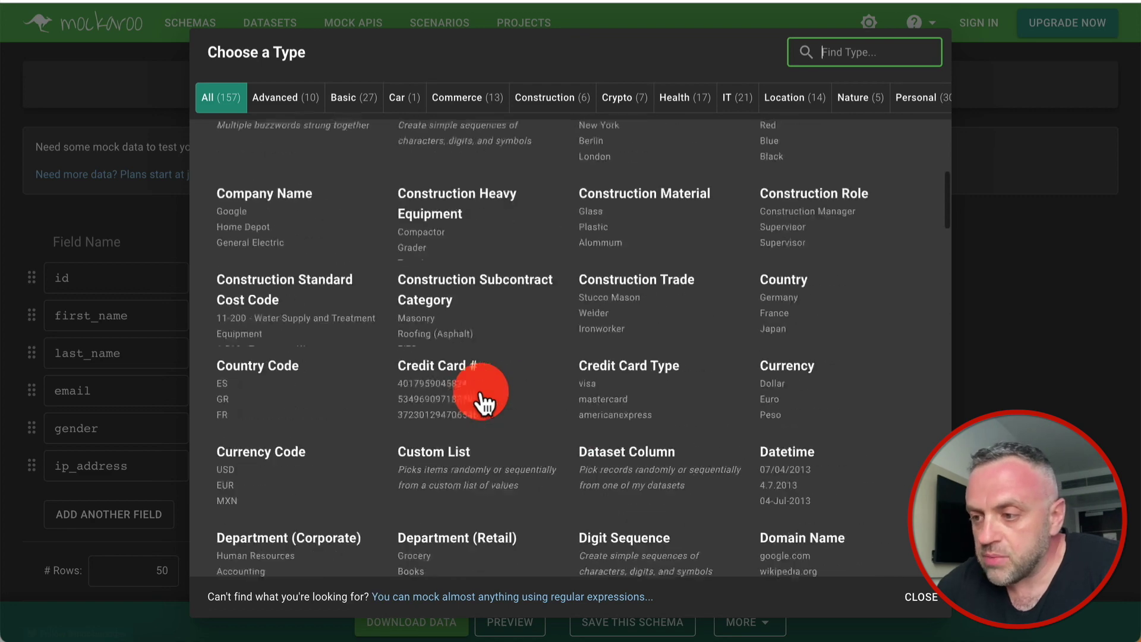
scroll(484, 401, down, 1)
scroll(484, 402, up, 1)
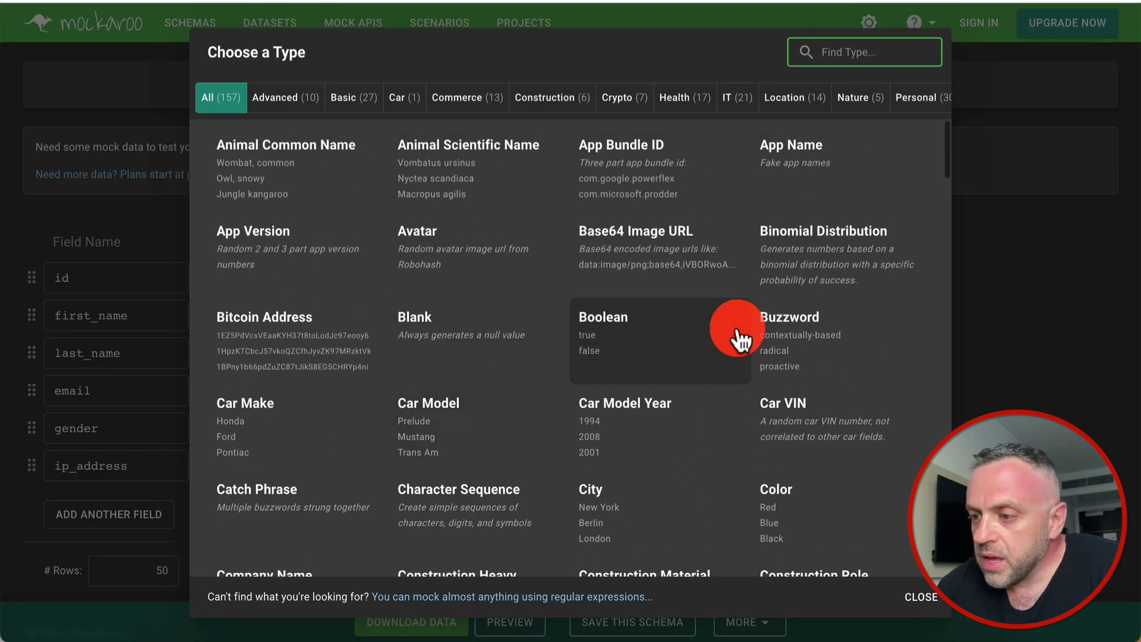
click(826, 343)
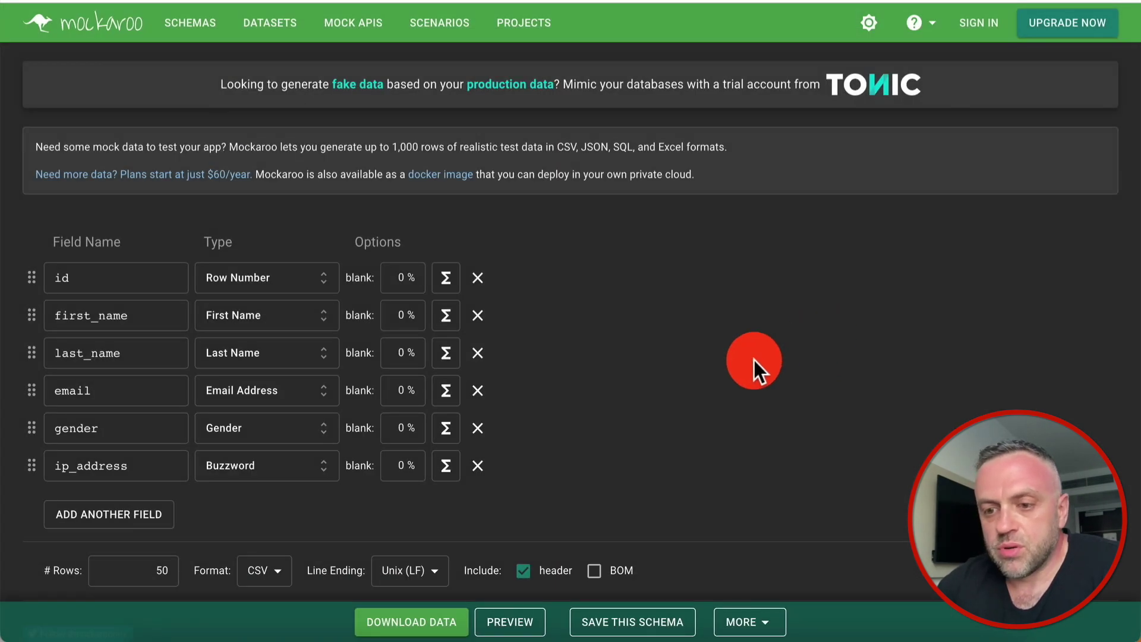
double_click(126, 468)
text(buzzword)
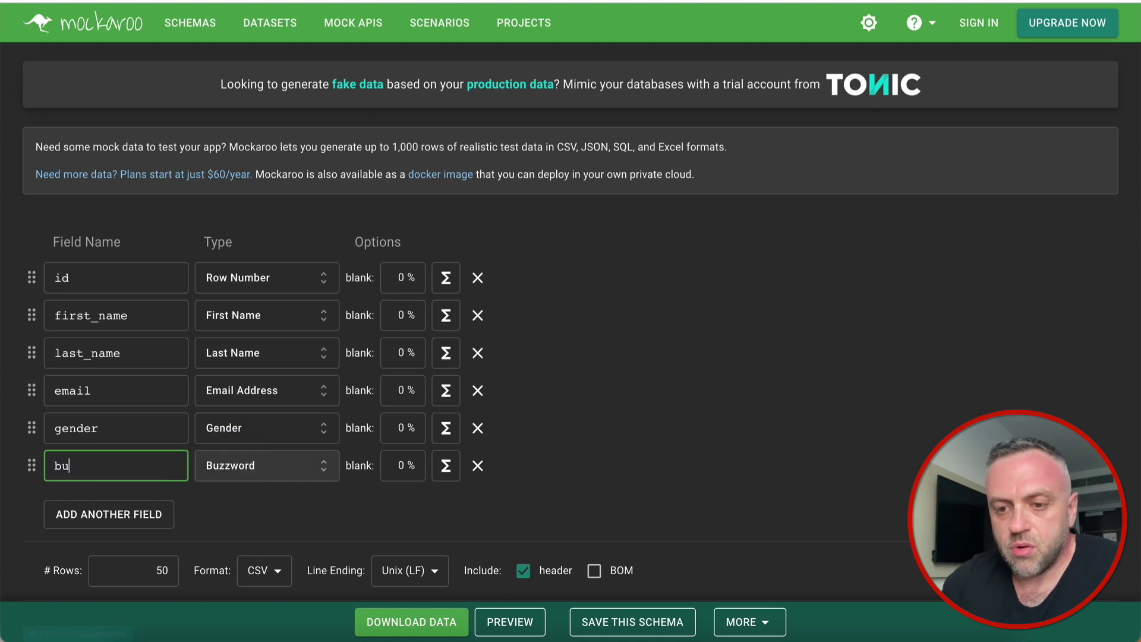
Download the mock data with the buzzword field, open MOCK_DATA (3).csv and review its rows
click(441, 623)
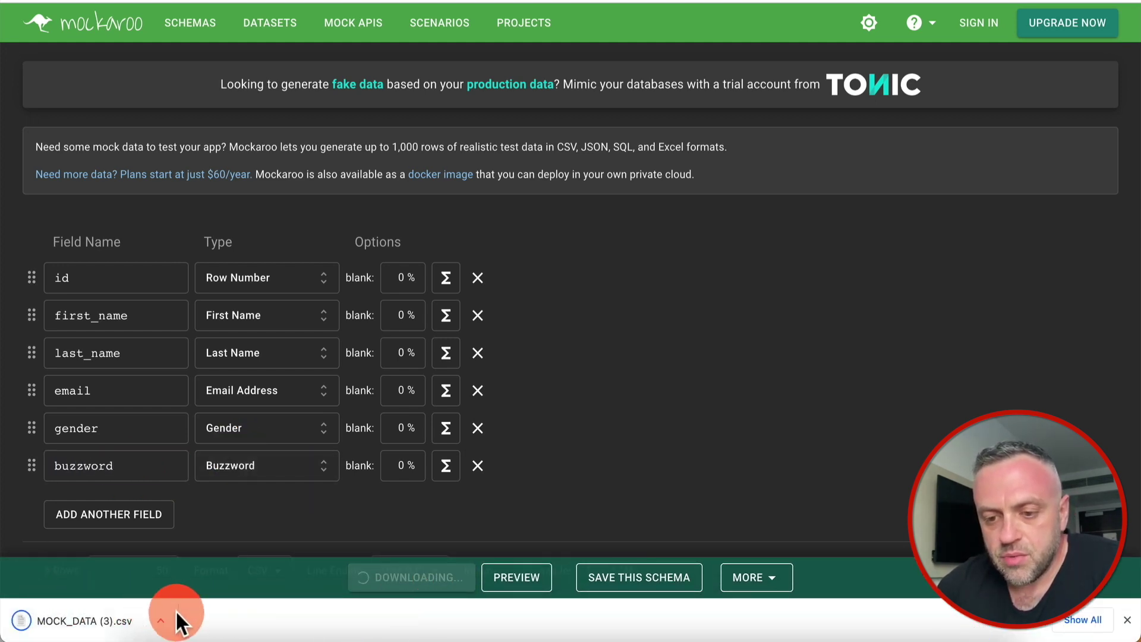
click(160, 622)
click(191, 551)
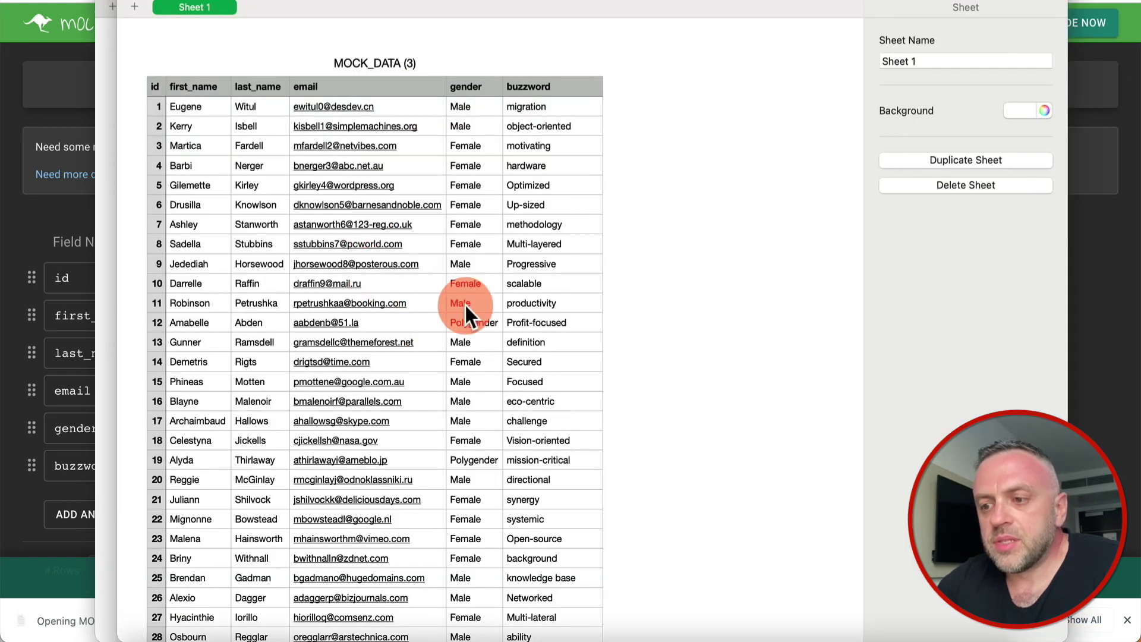
scroll(527, 340, down, 10)
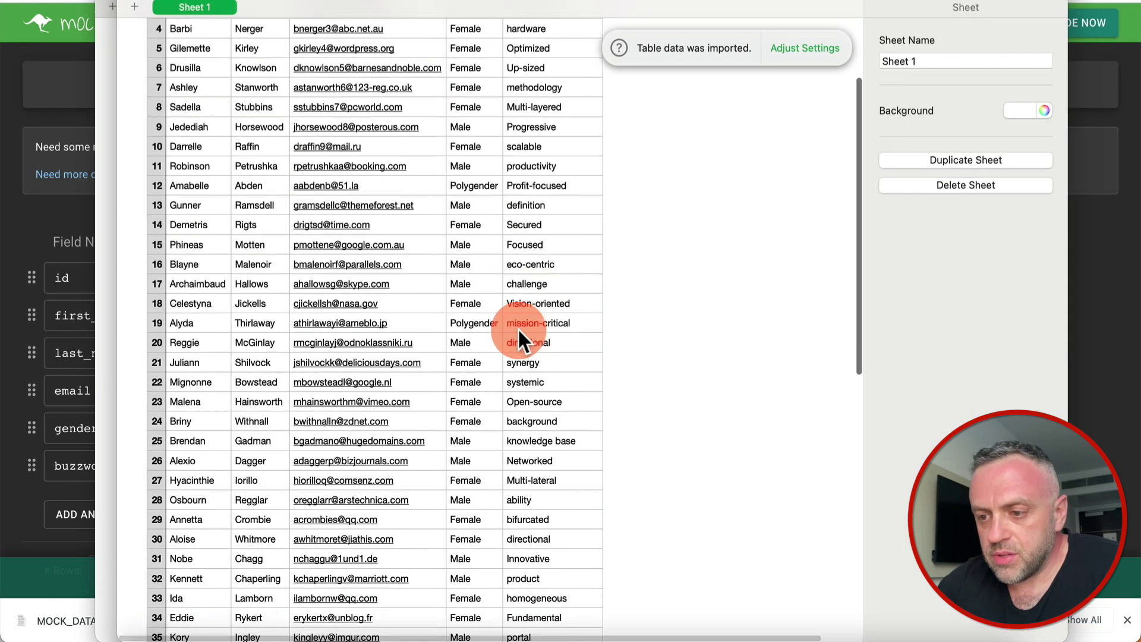
scroll(555, 132, up, 10)
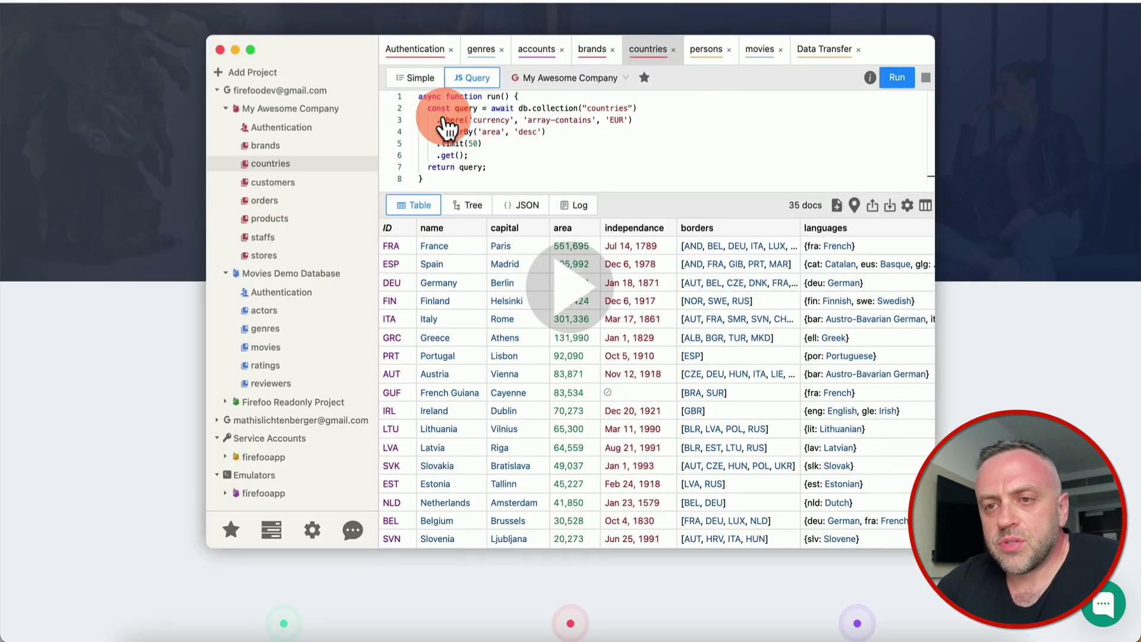
View the Firestore query example on the Firefoo site, switch to the Postman site and start signing in
scroll(395, 141, up, 1)
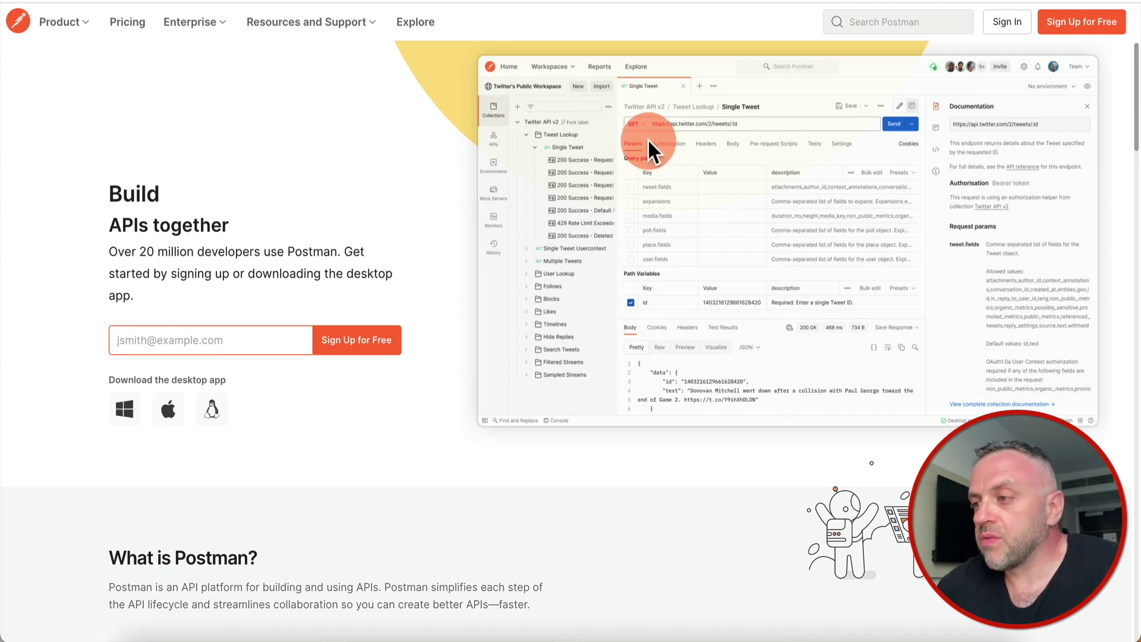
click(1015, 30)
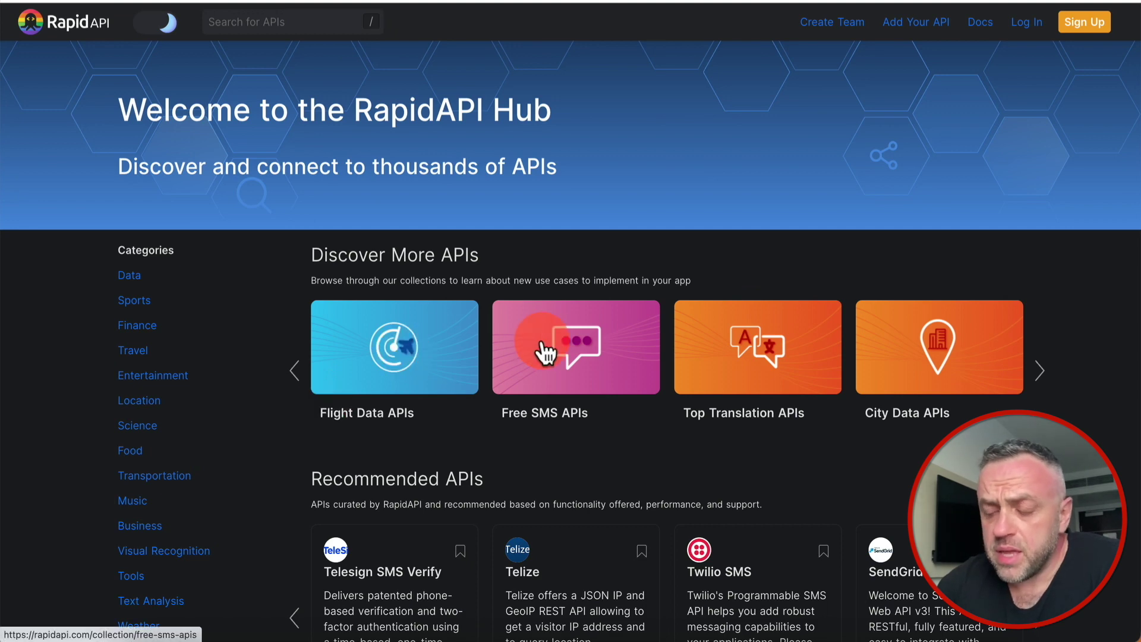
Switch to RapidAPI Hub and look through its recommended, popular and free public API collections
scroll(563, 351, down, 3)
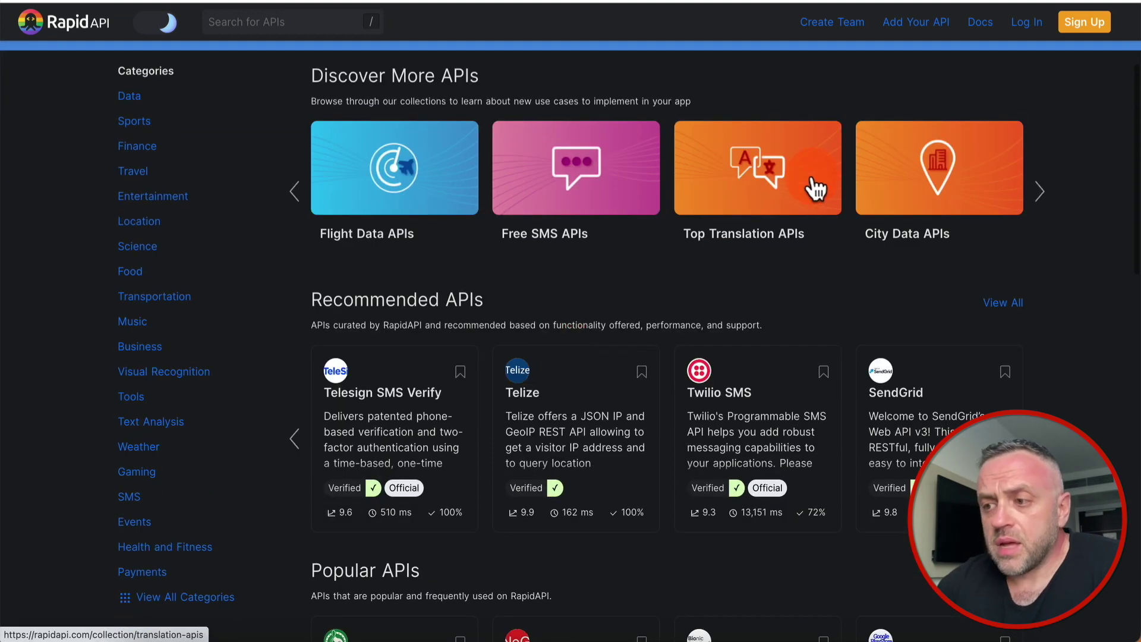
mouse_move(451, 390)
scroll(452, 389, down, 8)
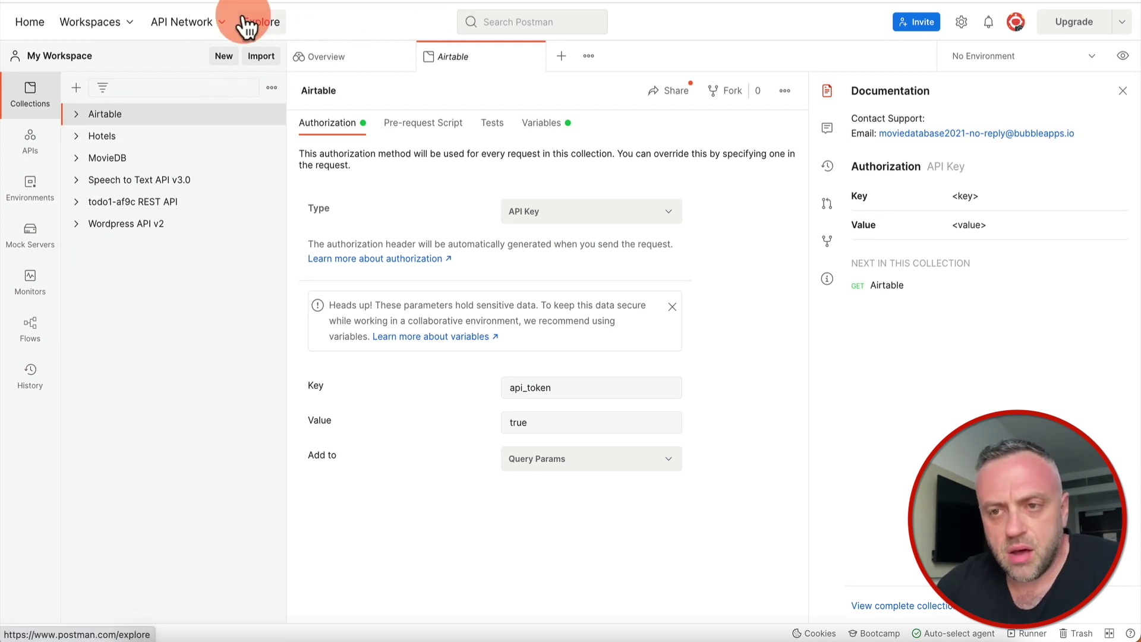
Switch from Postman to the JSONPlaceholder site and review its sample script, usage notes and list of resources
click(152, 38)
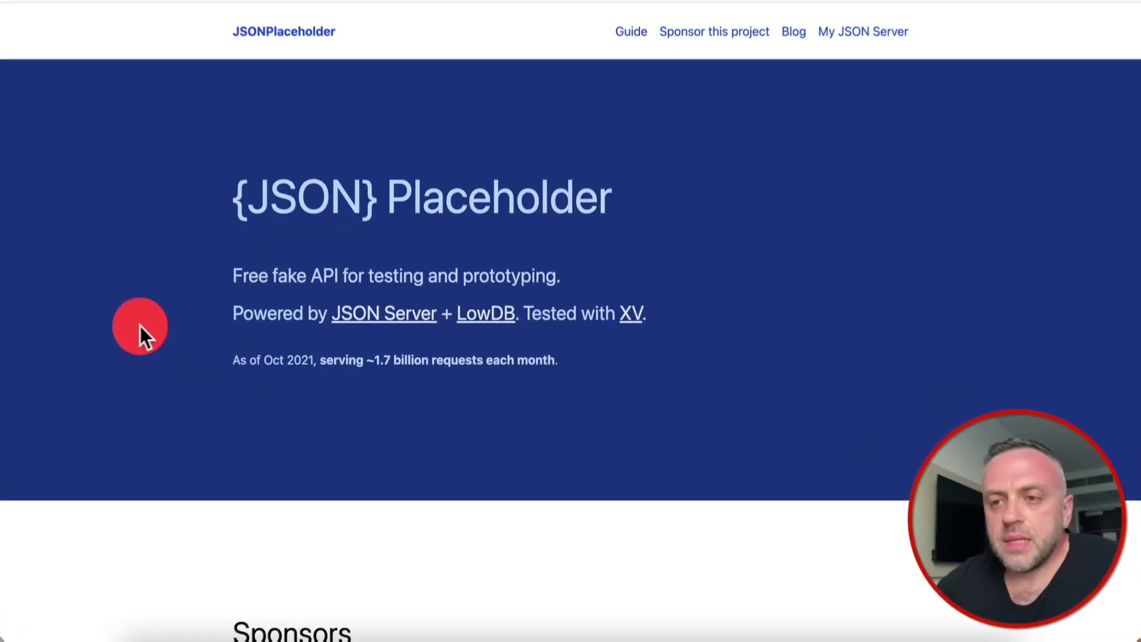
click(237, 31)
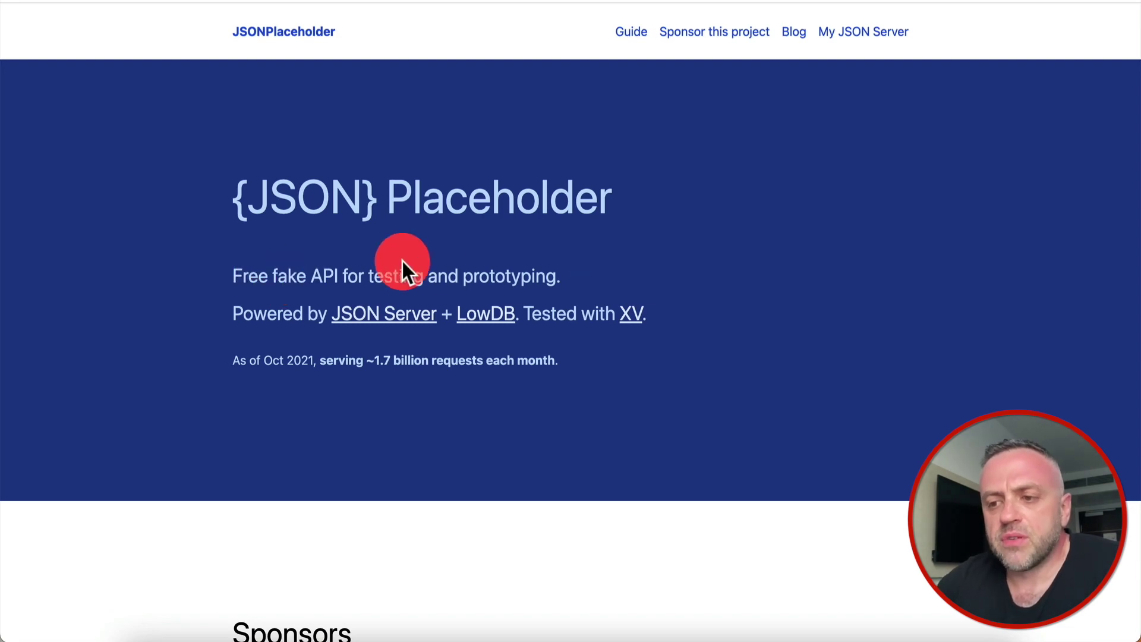
scroll(287, 326, down, 10)
scroll(288, 326, down, 10)
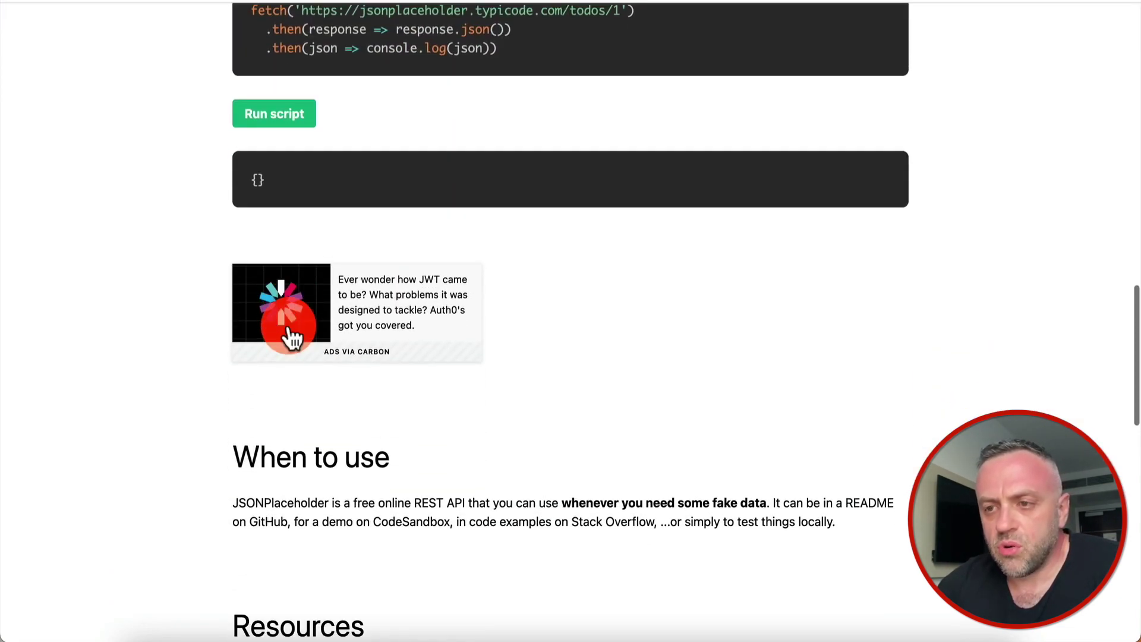
scroll(287, 323, up, 3)
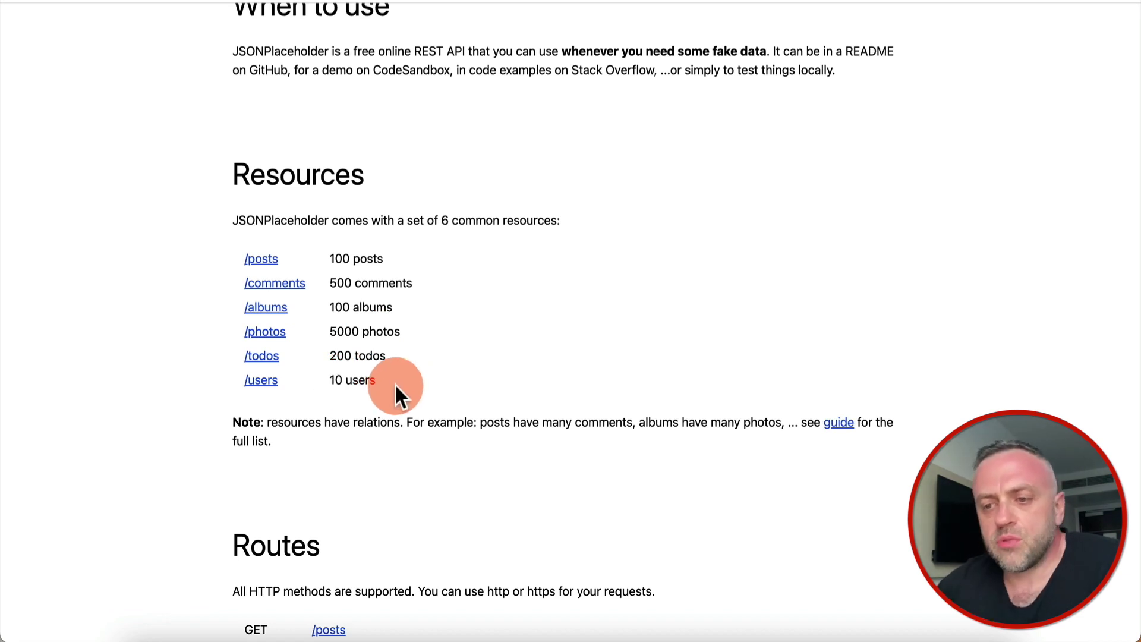
View the /todos resource, load the single record at /todos/1 and return to the JSONPlaceholder home page
click(262, 357)
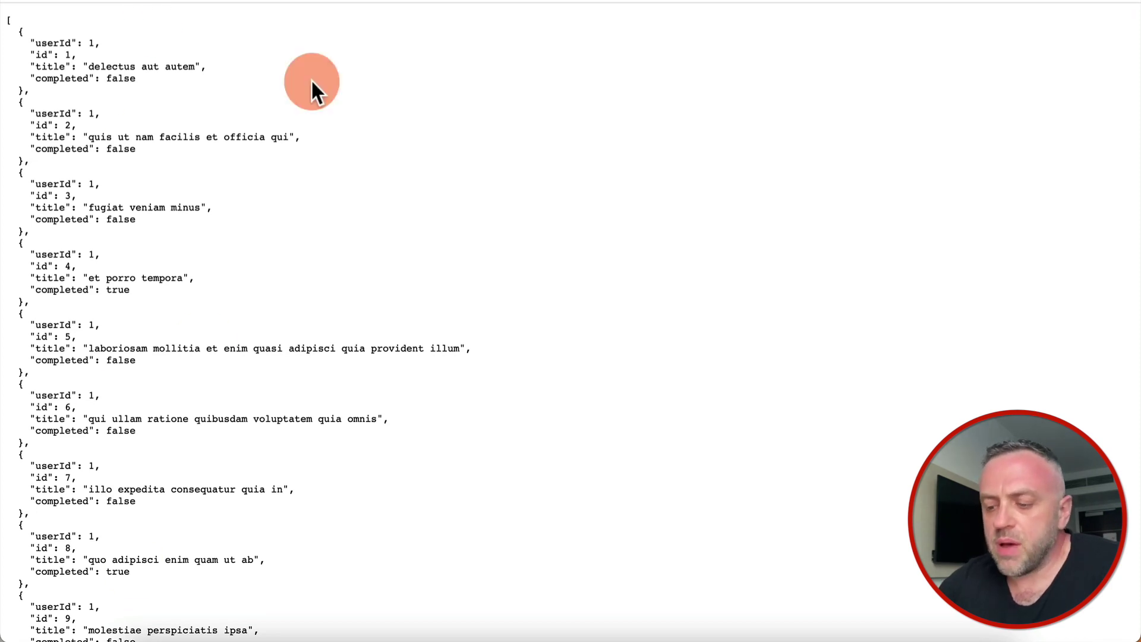
key(super+l)
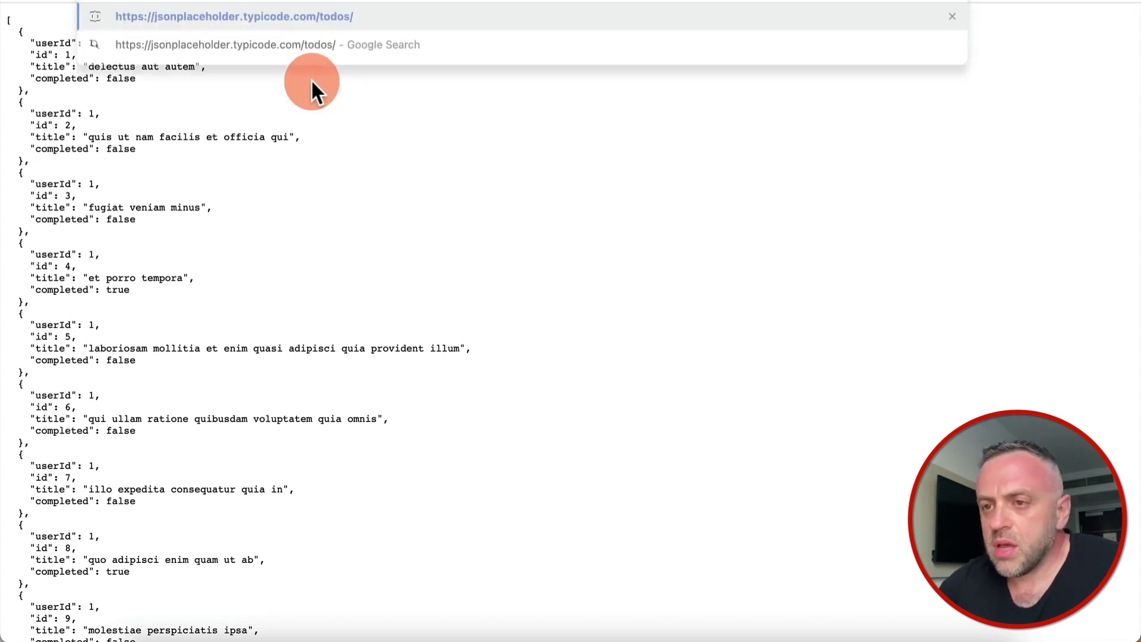
text(1)
key(Return)
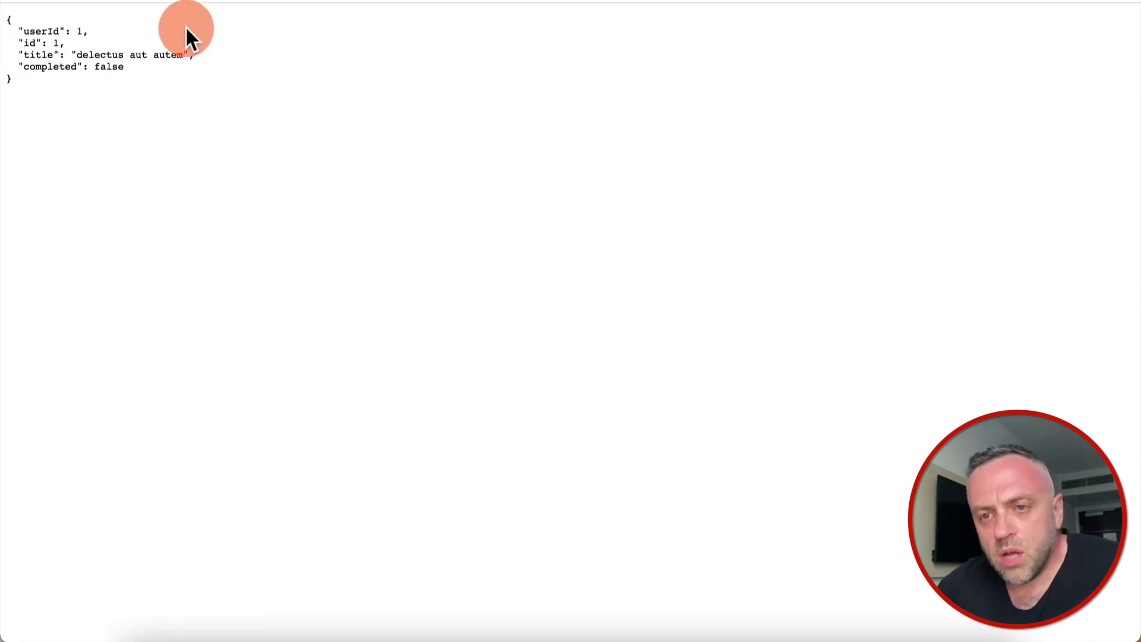
key(super+bracketleft)
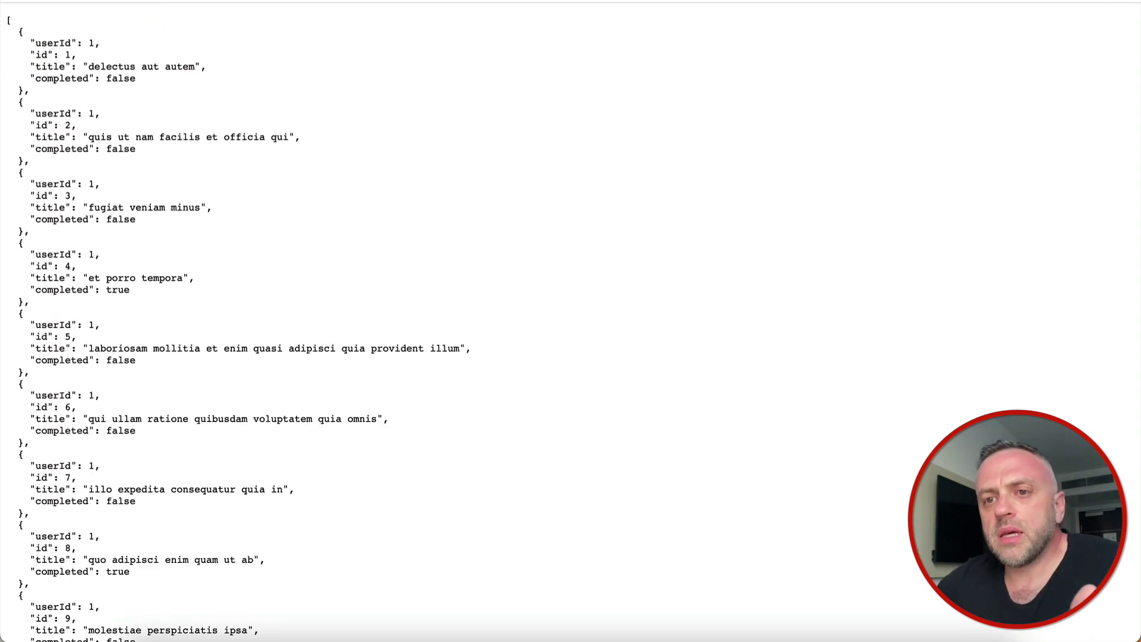
key(super+bracketleft)
Examine JSONPlaceholder's Routes section, revisit Postman and RapidAPI, and return to the beginning of the JSONPlaceholder page
scroll(135, 307, down, 5)
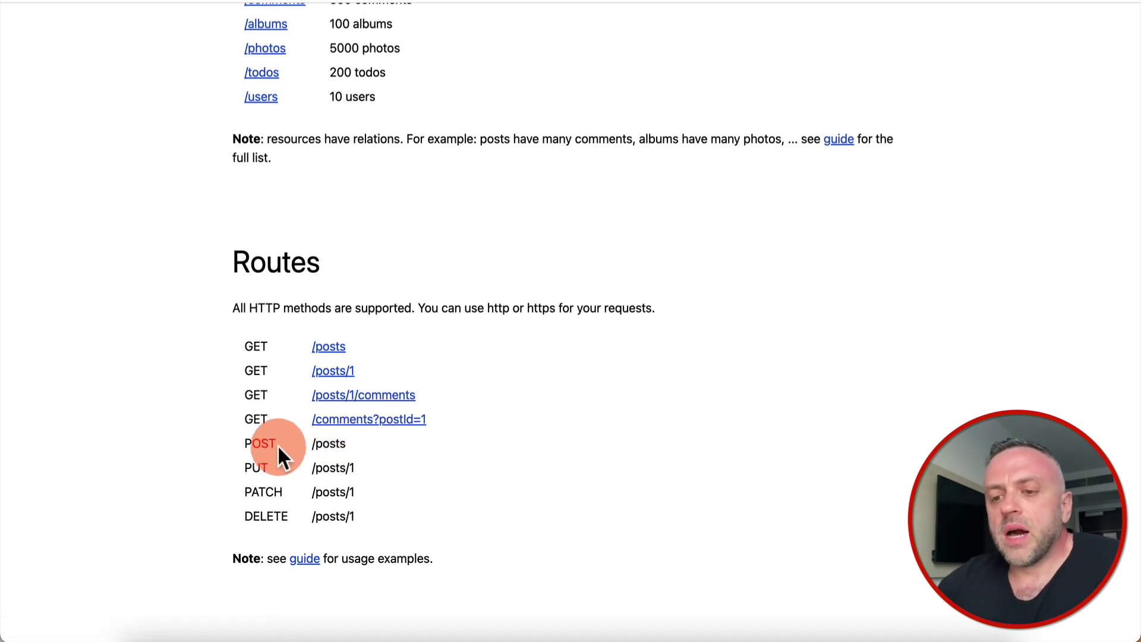
scroll(326, 456, down, 4)
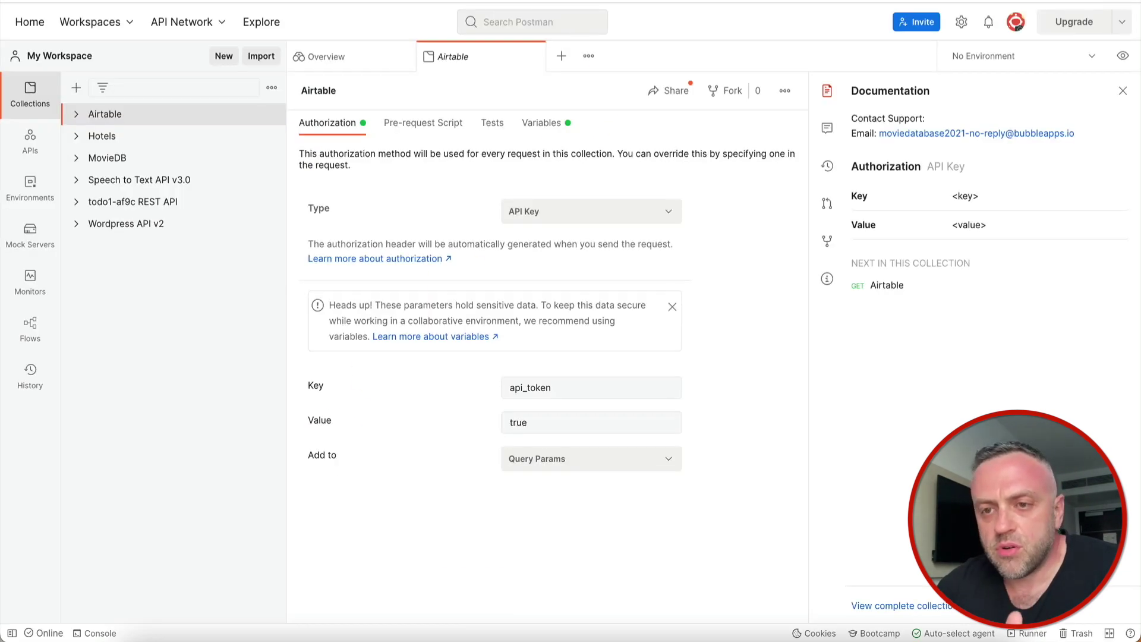
click(366, 133)
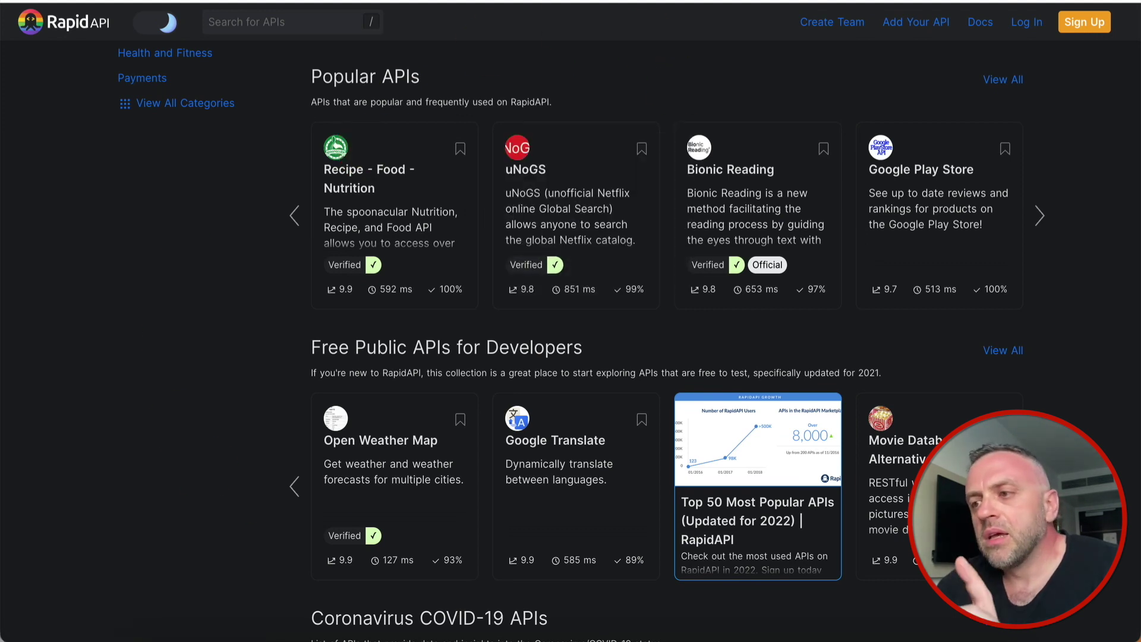
click(441, 201)
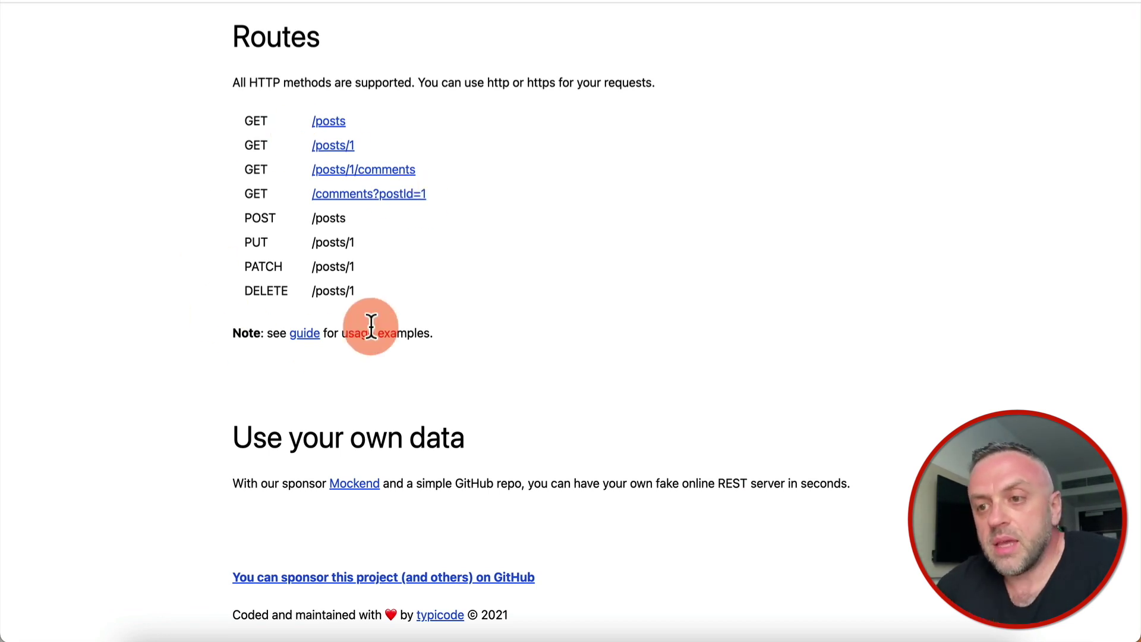
scroll(238, 155, up, 15)
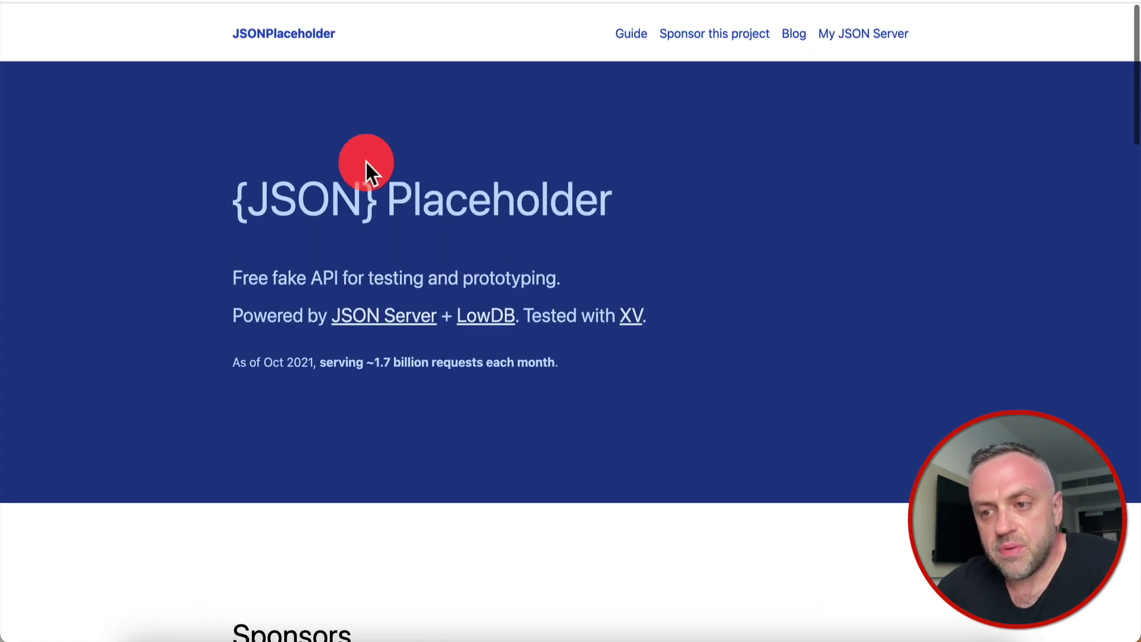
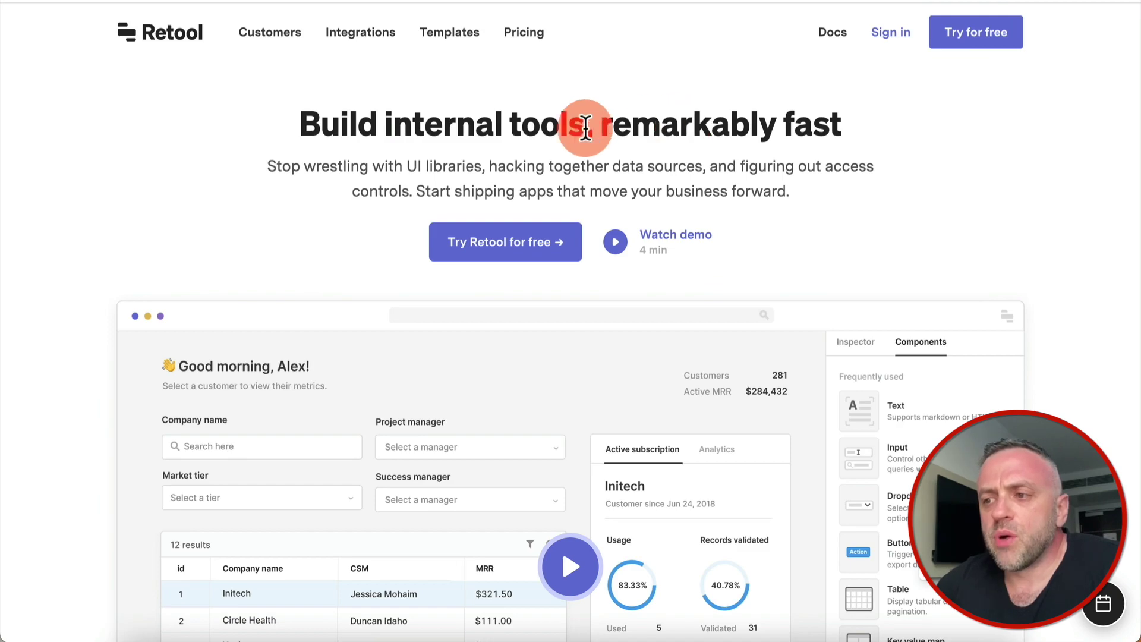
Switch to the Retool site, open its API Generator utility and go to the dataset builder
scroll(454, 169, down, 20)
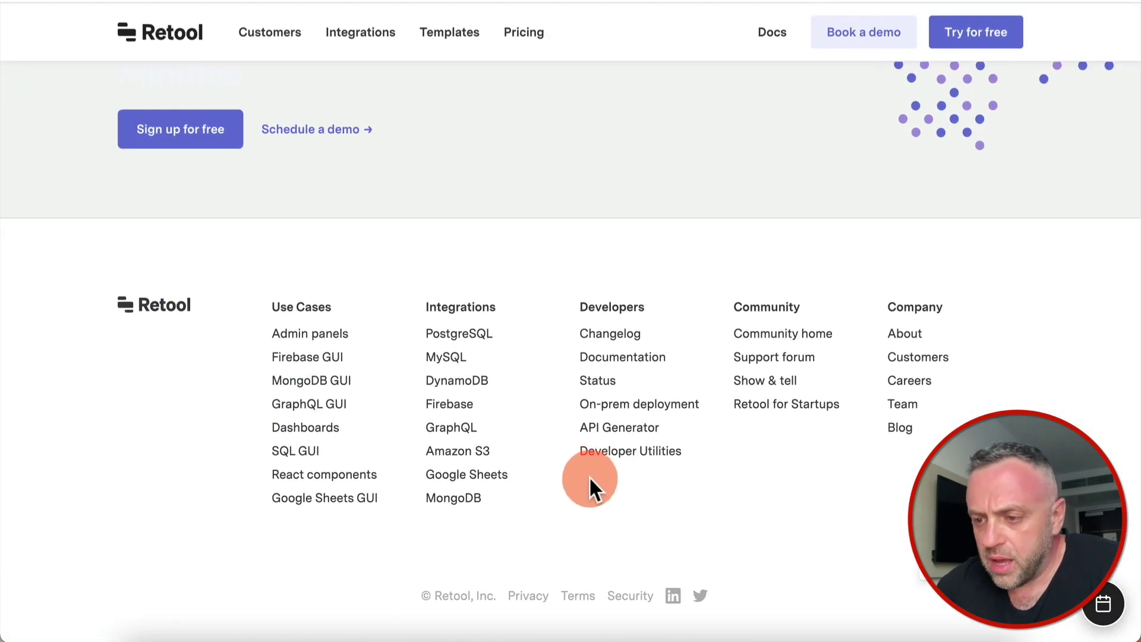
click(623, 431)
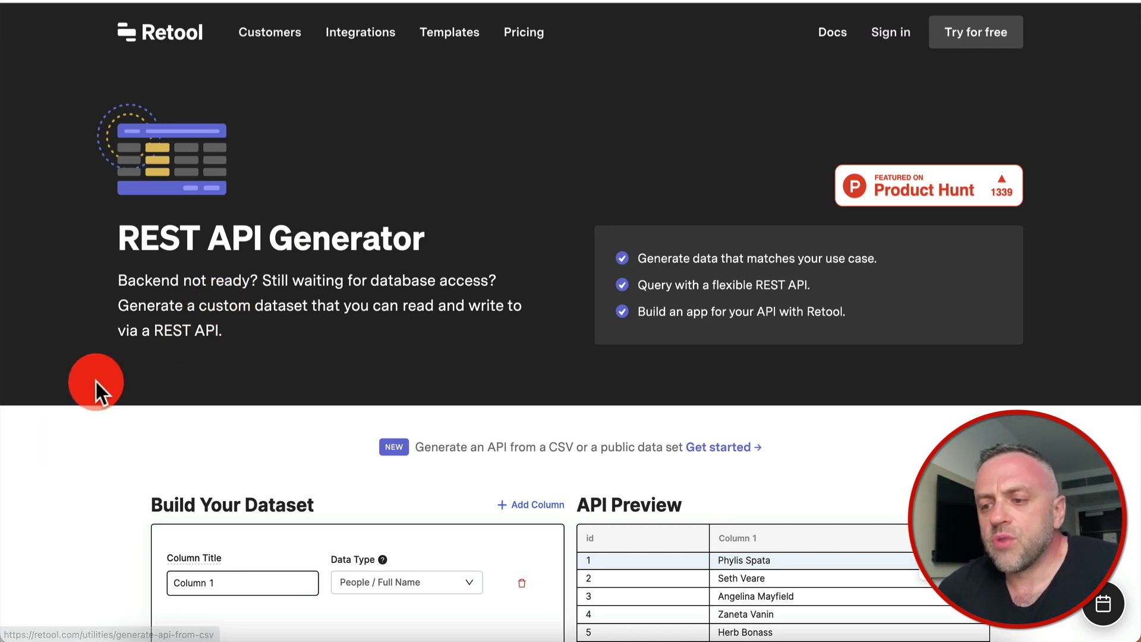
scroll(95, 382, down, 6)
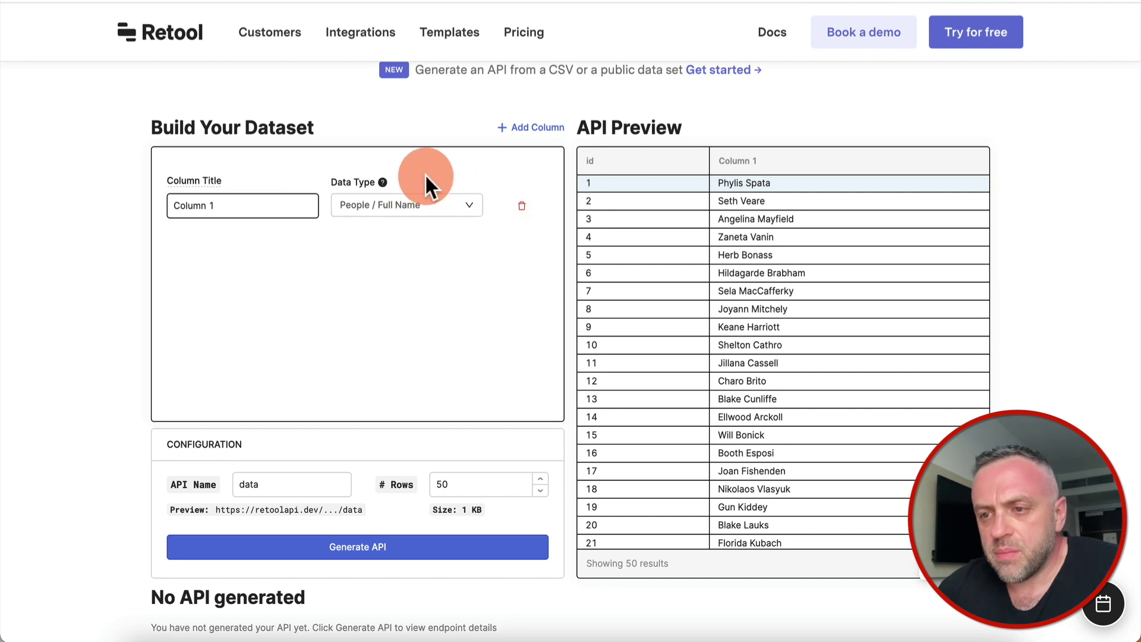
Add a second column to the dataset with the Locations data type and narrow the id column in the API preview
click(524, 128)
click(222, 273)
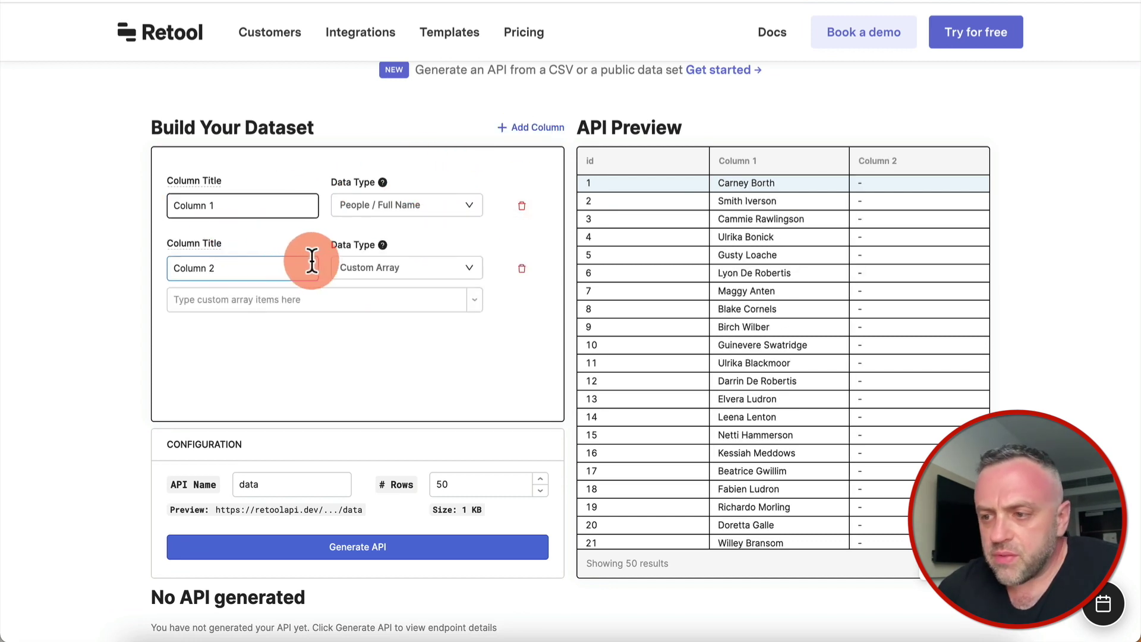
click(434, 271)
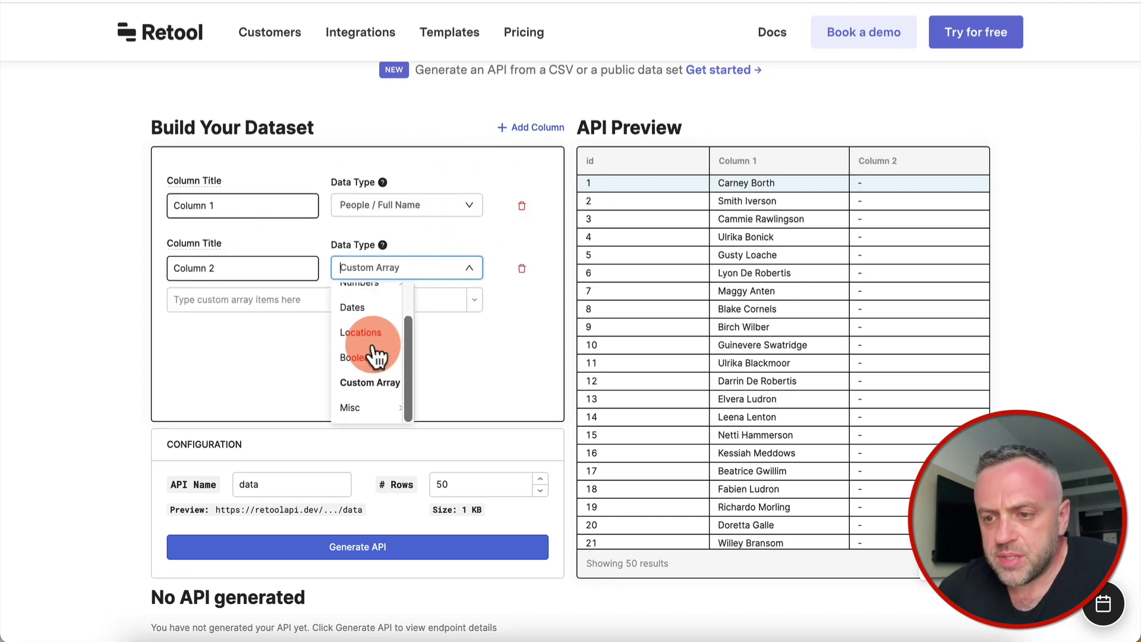
click(374, 344)
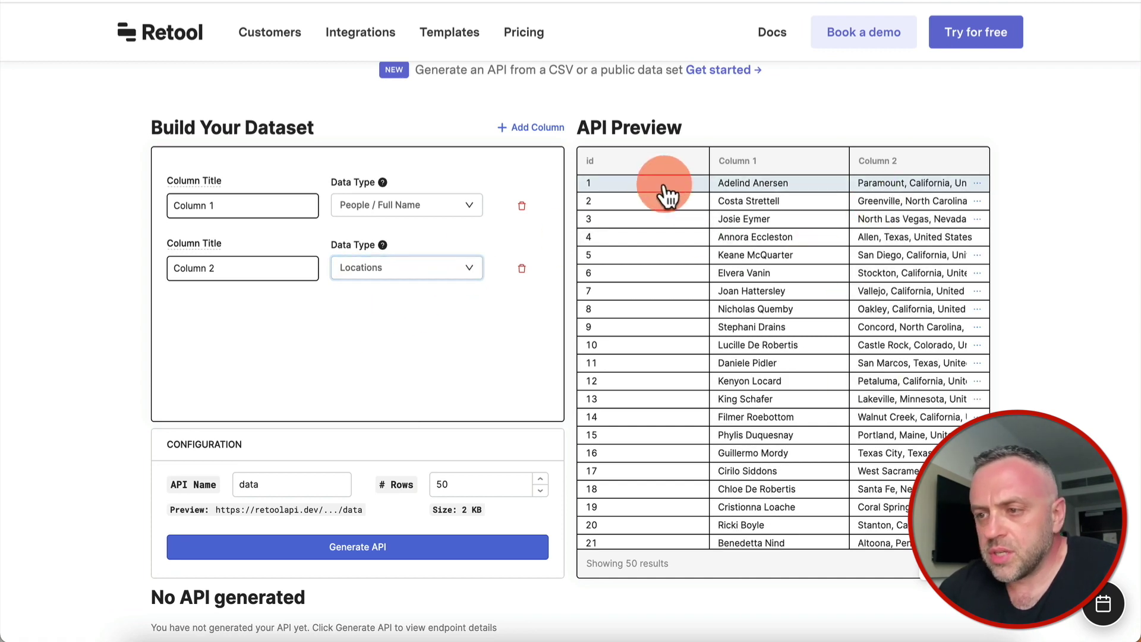
drag(710, 161, 654, 172)
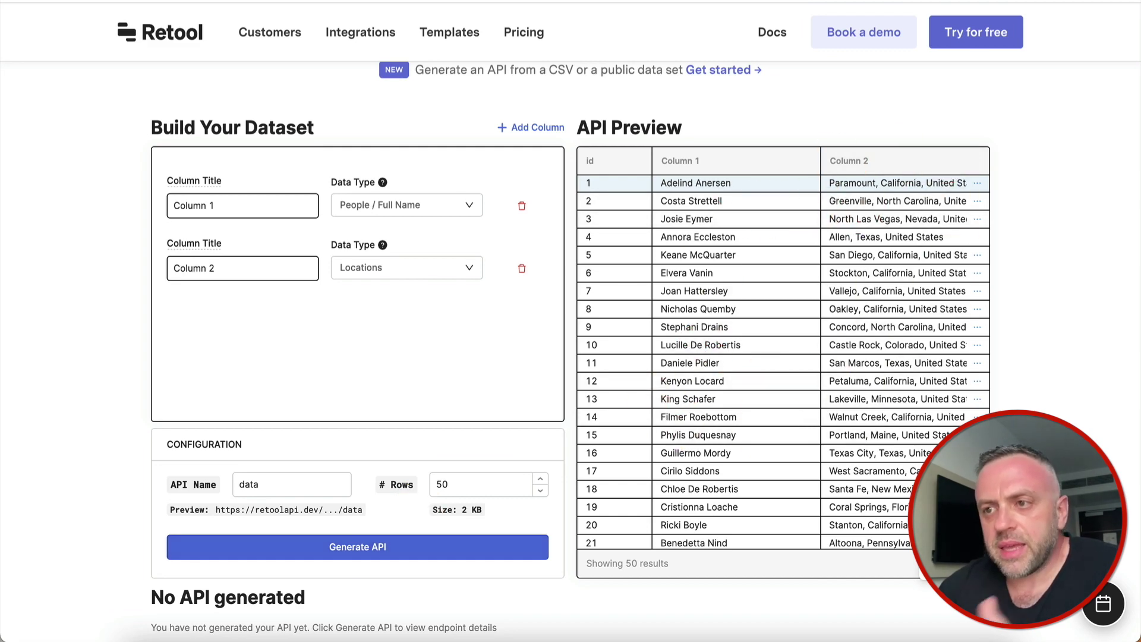
click(452, 1)
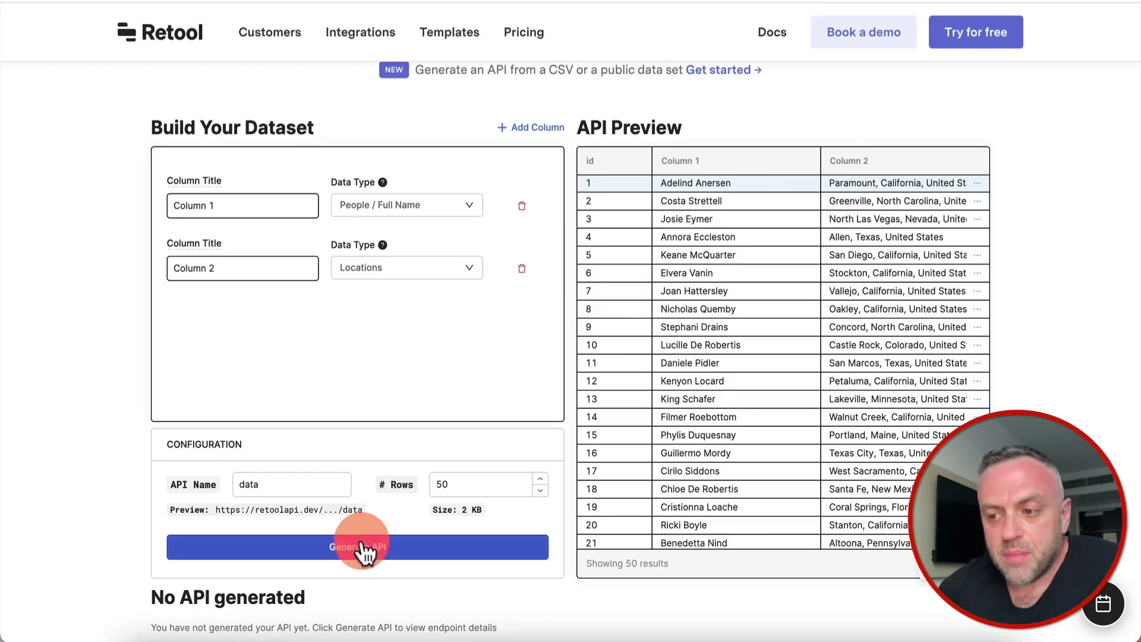
Add a third column to the dataset and set its data type to Misc / Company Logos
click(535, 127)
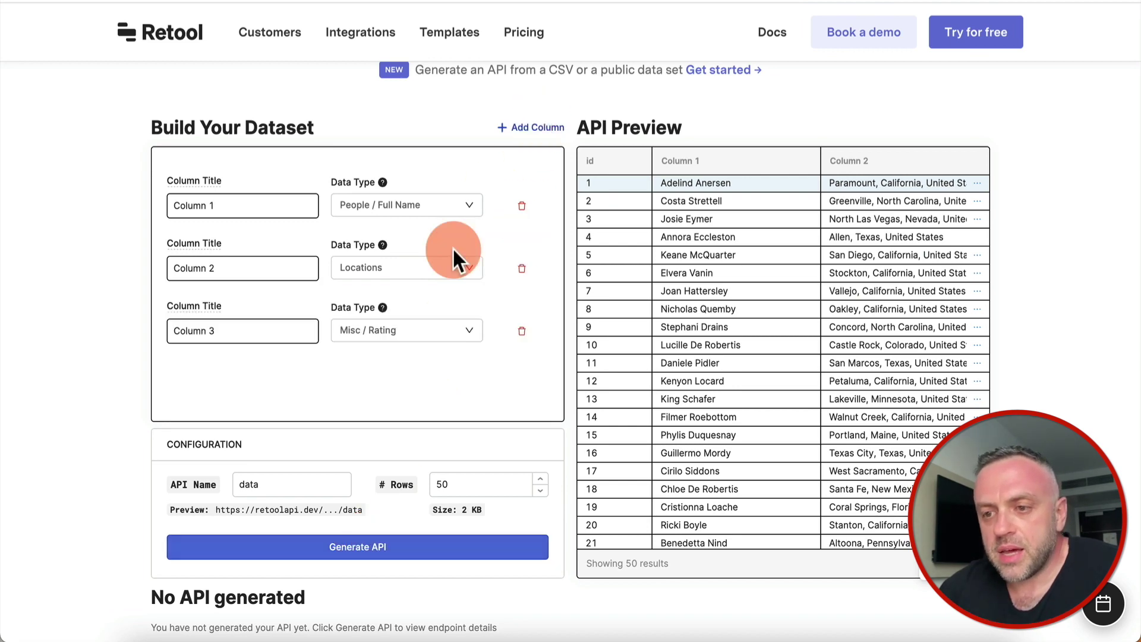
click(404, 331)
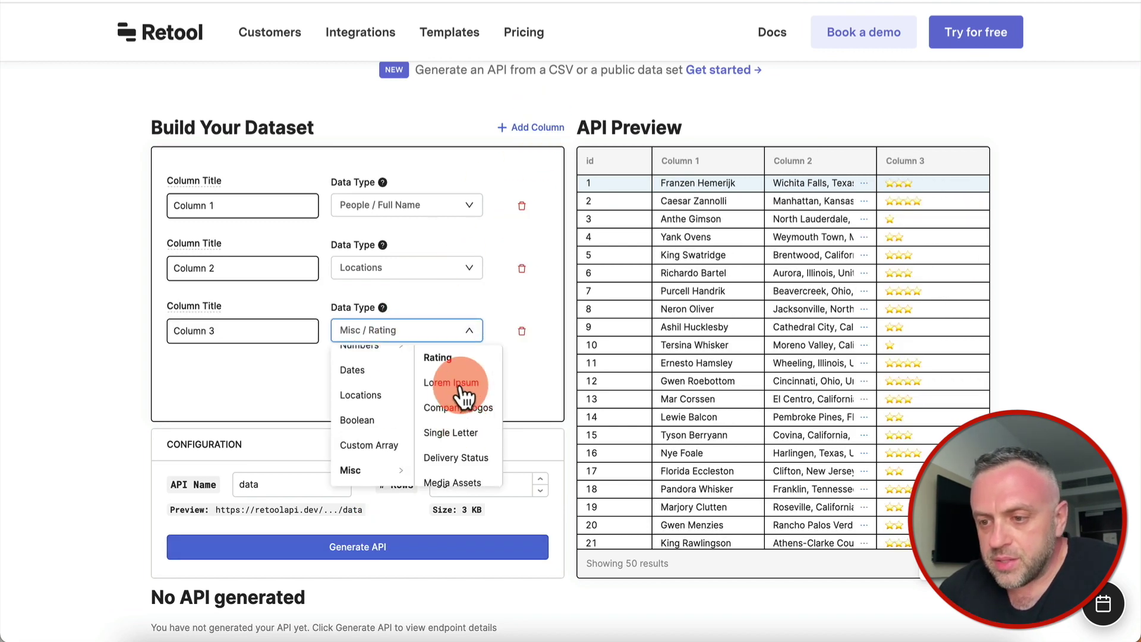
click(457, 408)
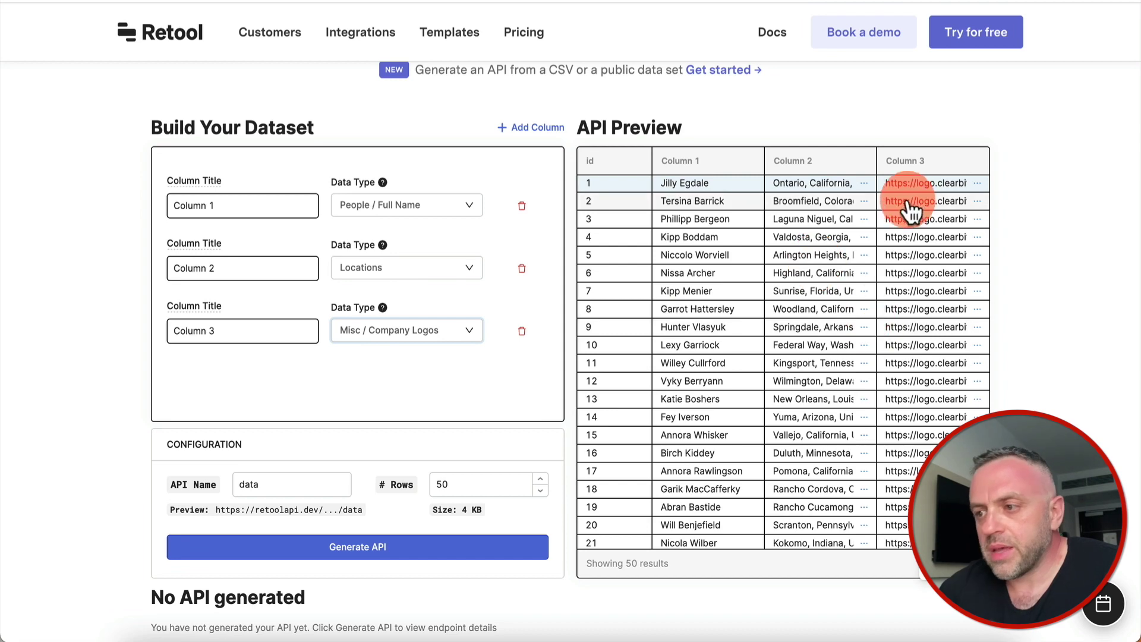
Change the third column's data type to Dates and check its date range calendar, keeping May 26, 2022 to Jun 25, 2022
click(401, 331)
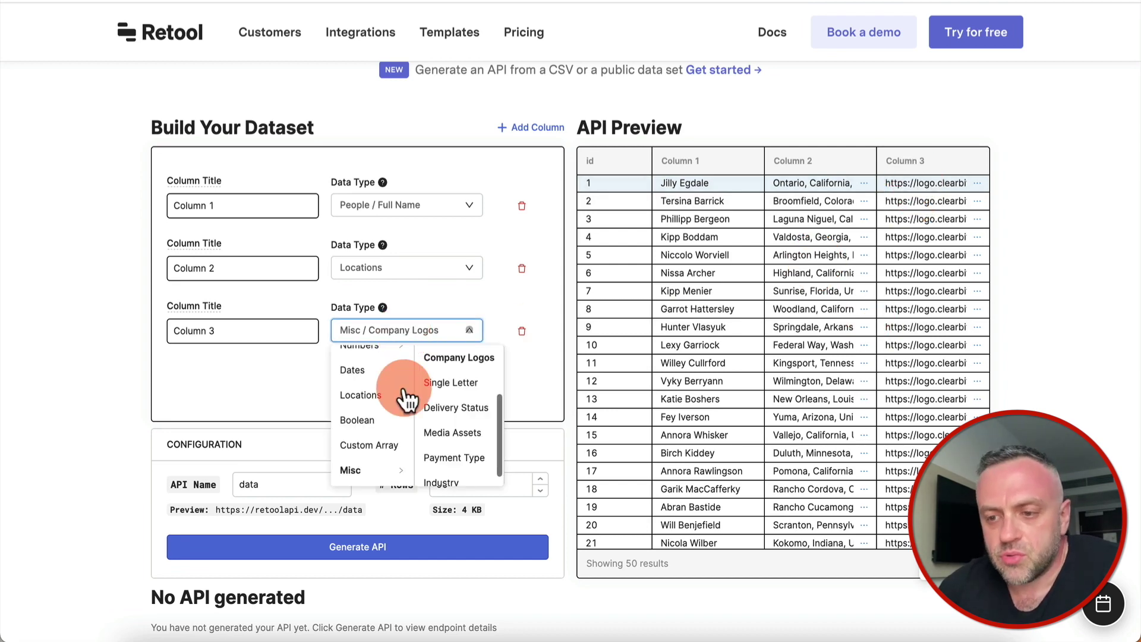
click(389, 373)
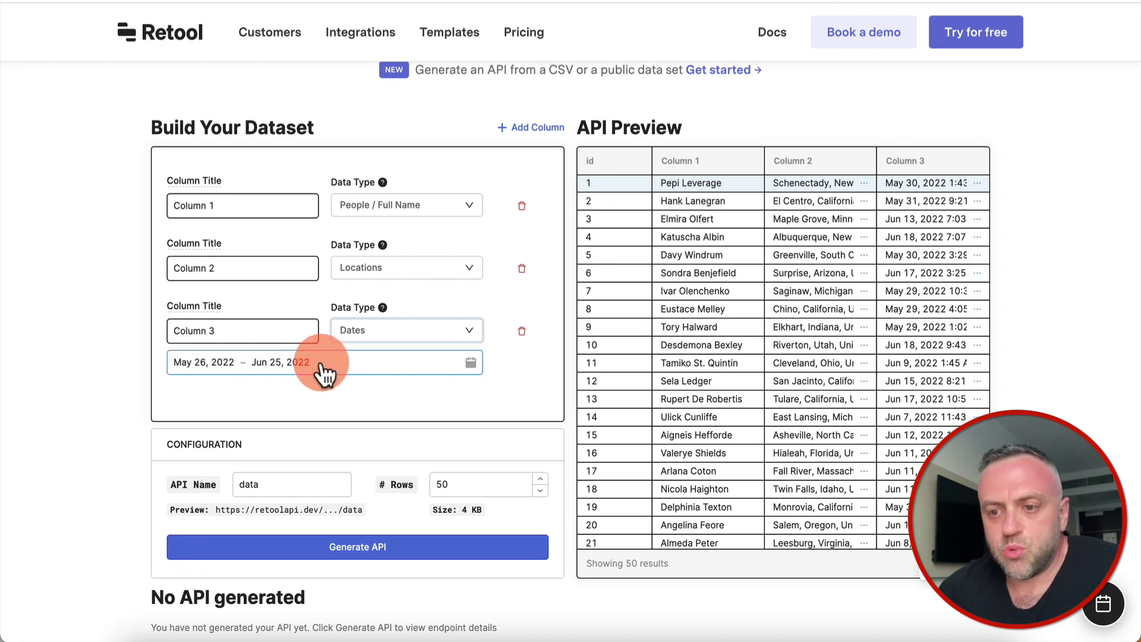
click(365, 365)
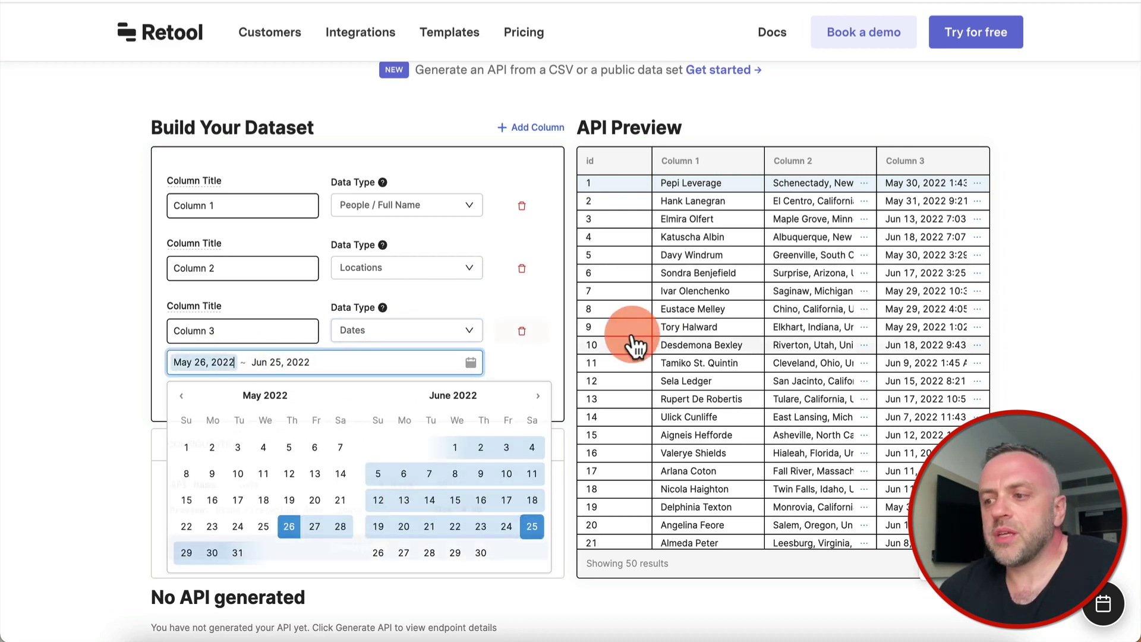
click(508, 359)
Generate the API from the dataset and review its endpoint URL and list of HTTP method endpoints
click(336, 548)
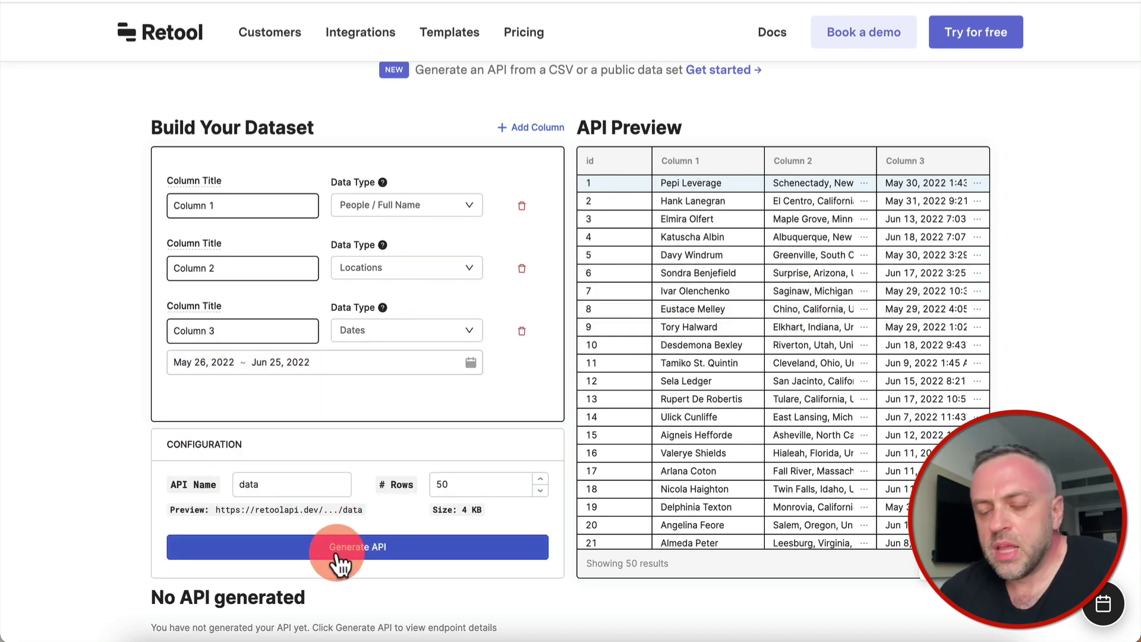
click(714, 312)
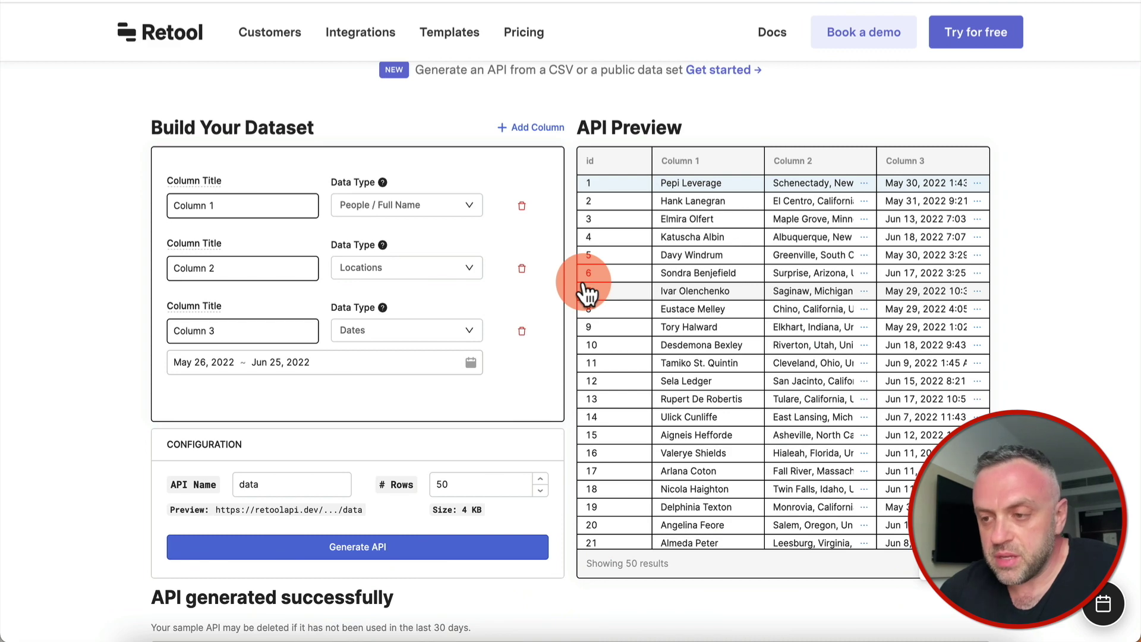
scroll(588, 291, down, 4)
scroll(246, 238, down, 5)
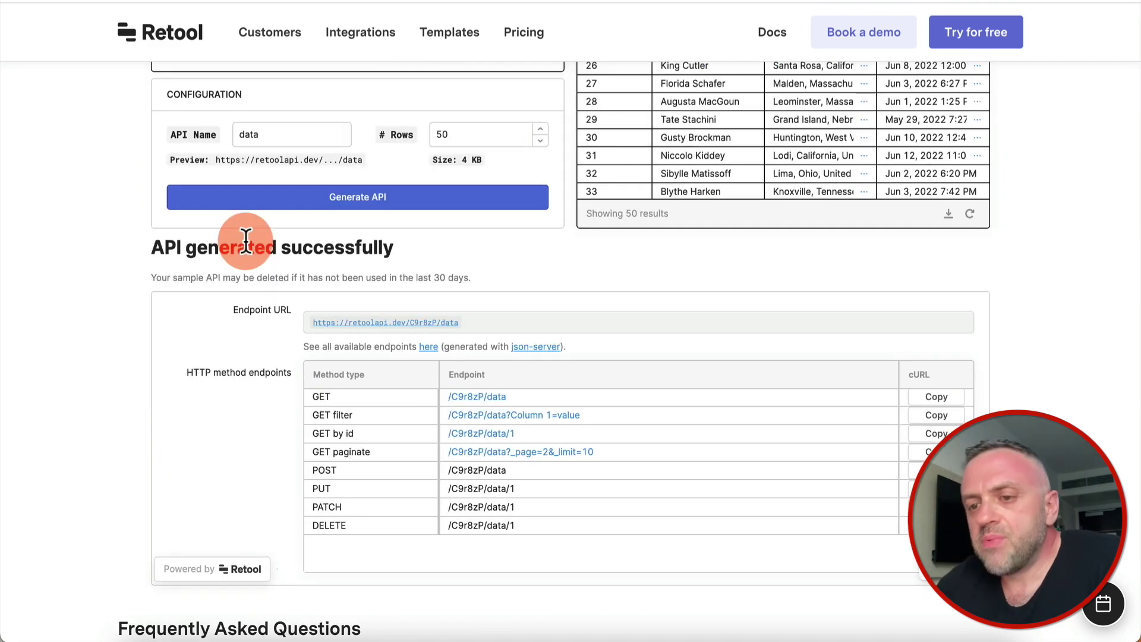
scroll(382, 464, down, 3)
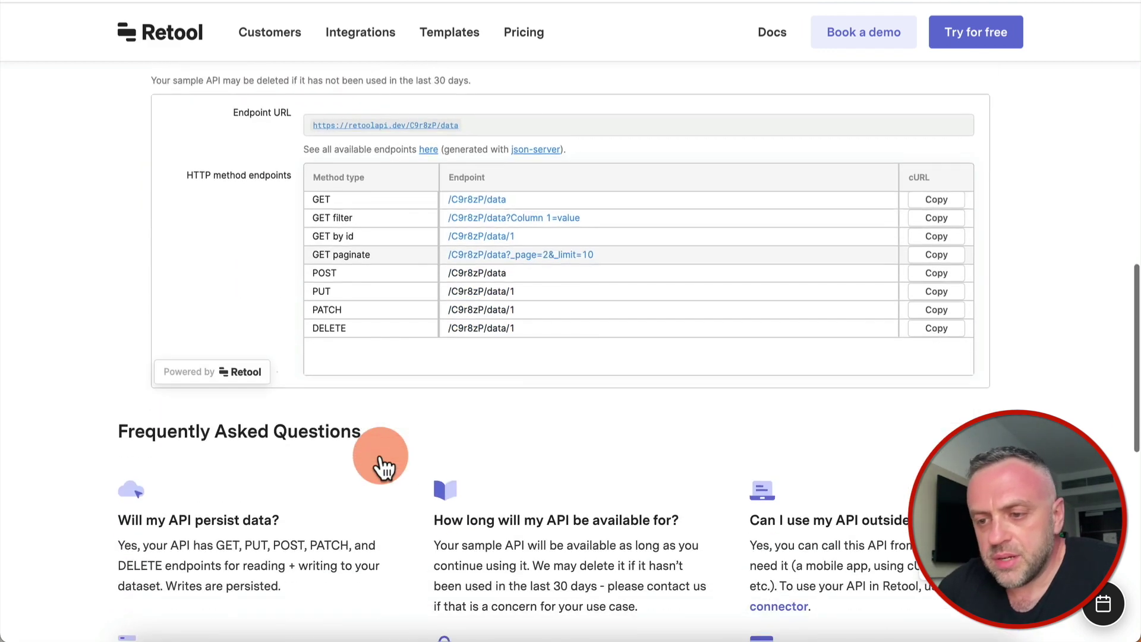
scroll(382, 464, up, 2)
scroll(382, 466, up, 1)
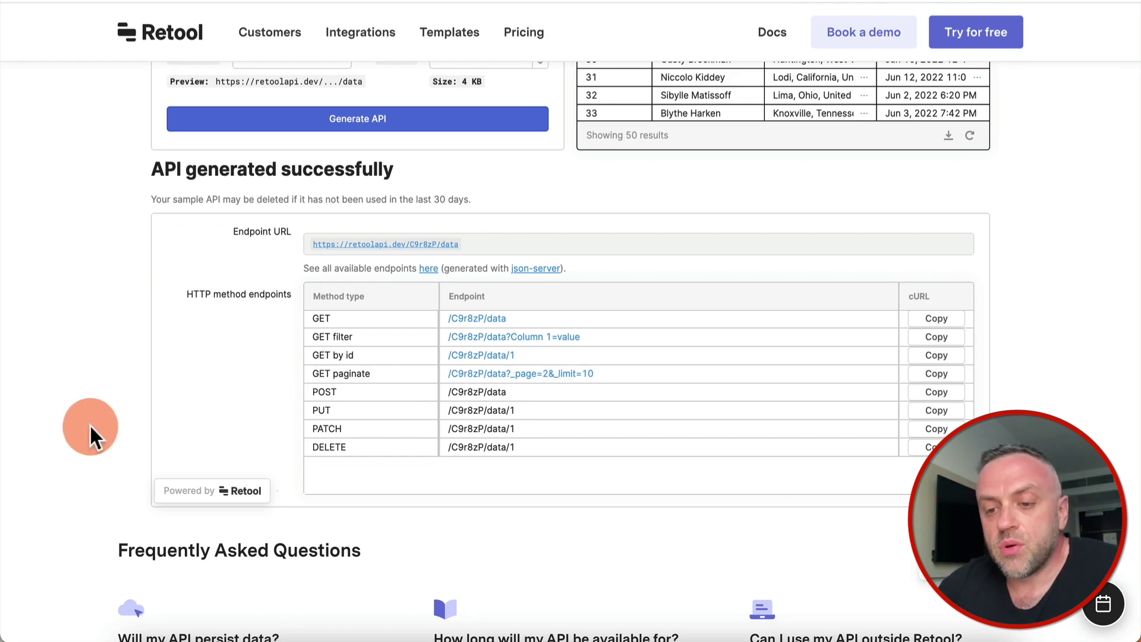
Open Retool's Developer Utilities page from the site footer links and look through the available converters and generators
scroll(50, 437, down, 15)
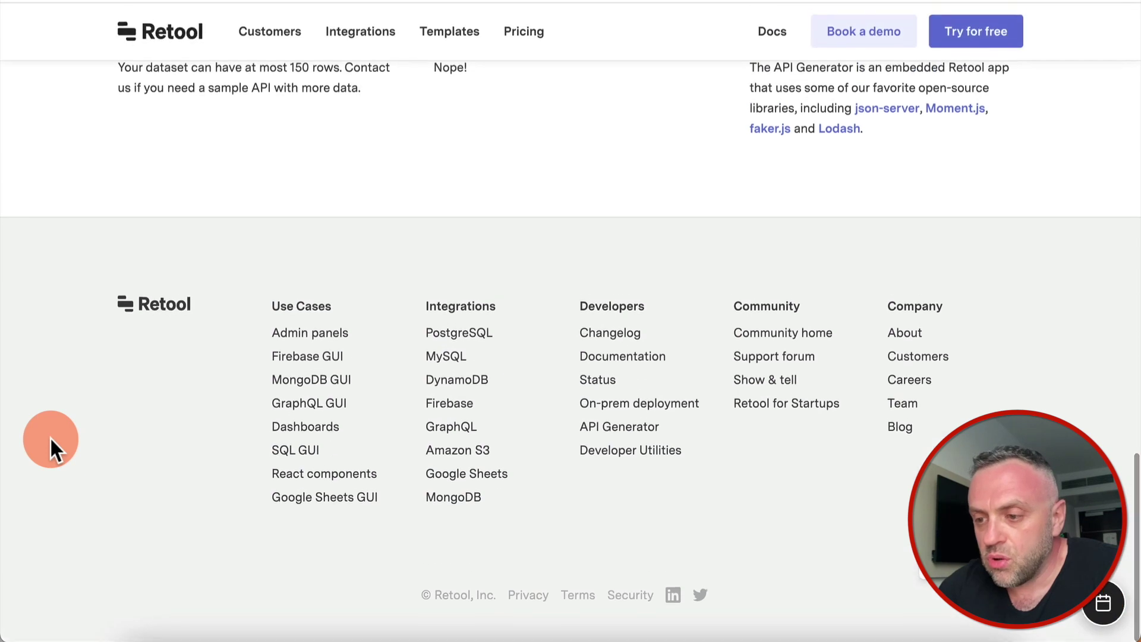
click(593, 458)
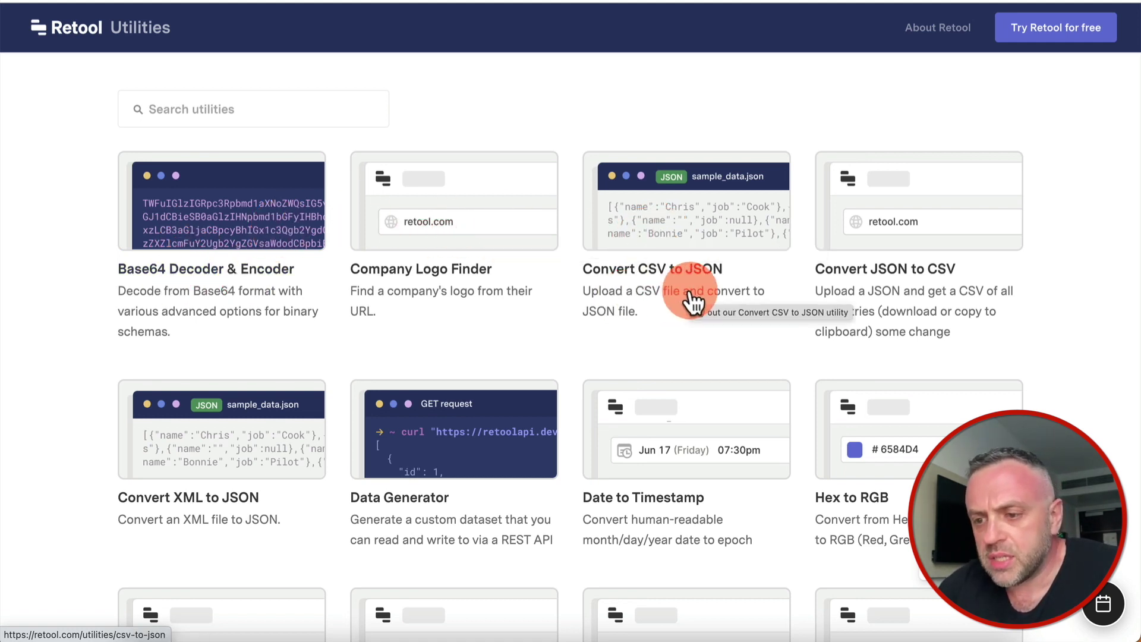
scroll(691, 302, down, 4)
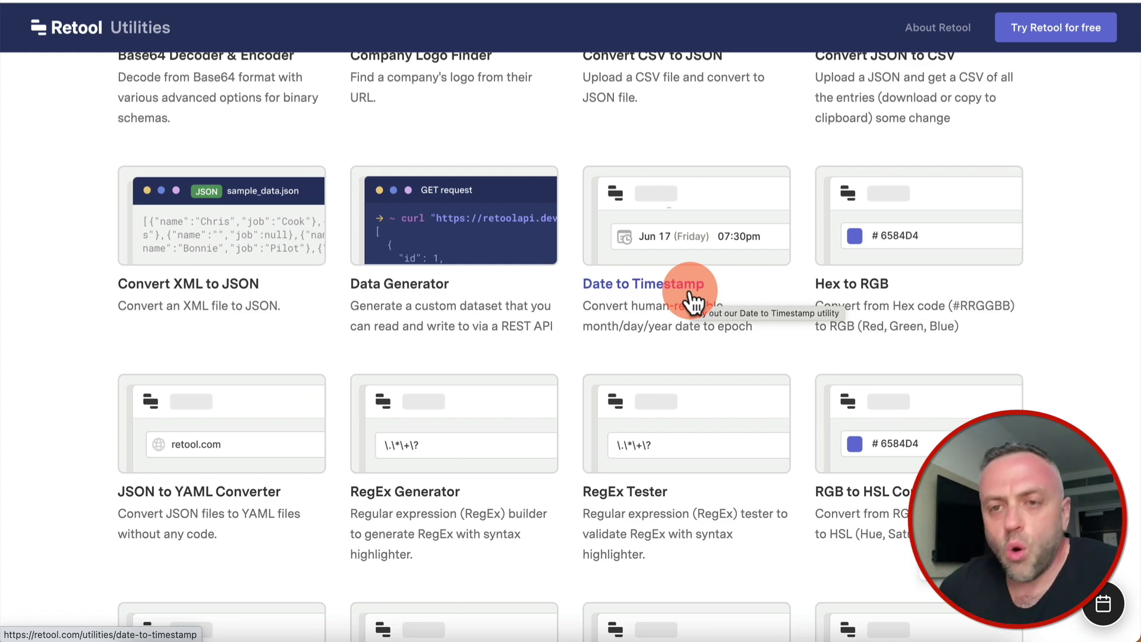
scroll(82, 381, down, 10)
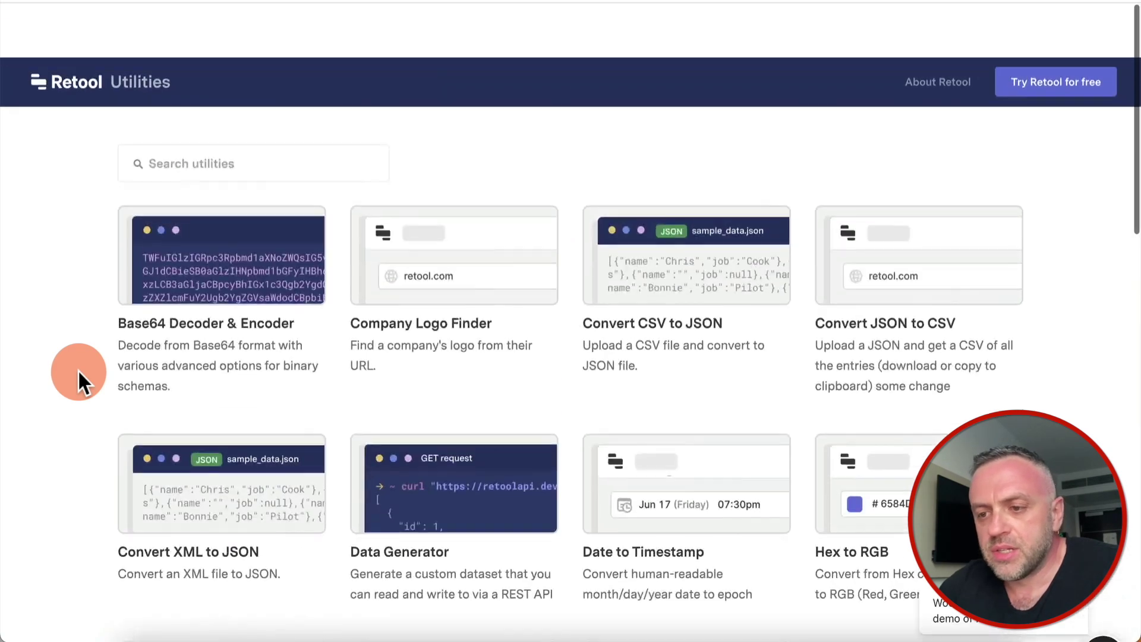
scroll(78, 369, down, 10)
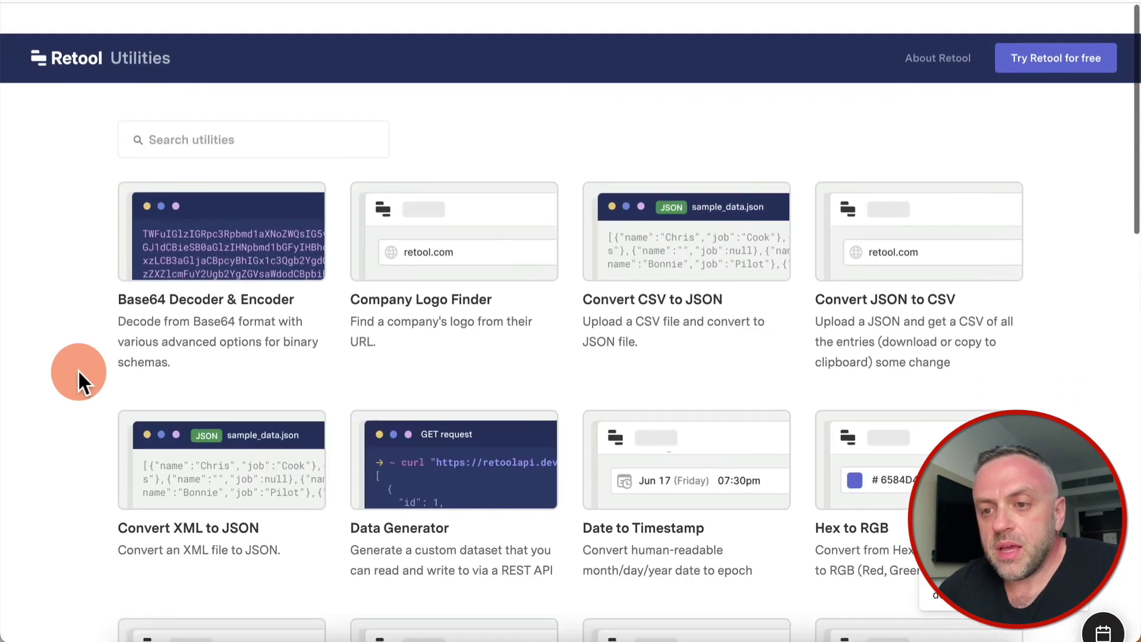
scroll(77, 369, down, 1)
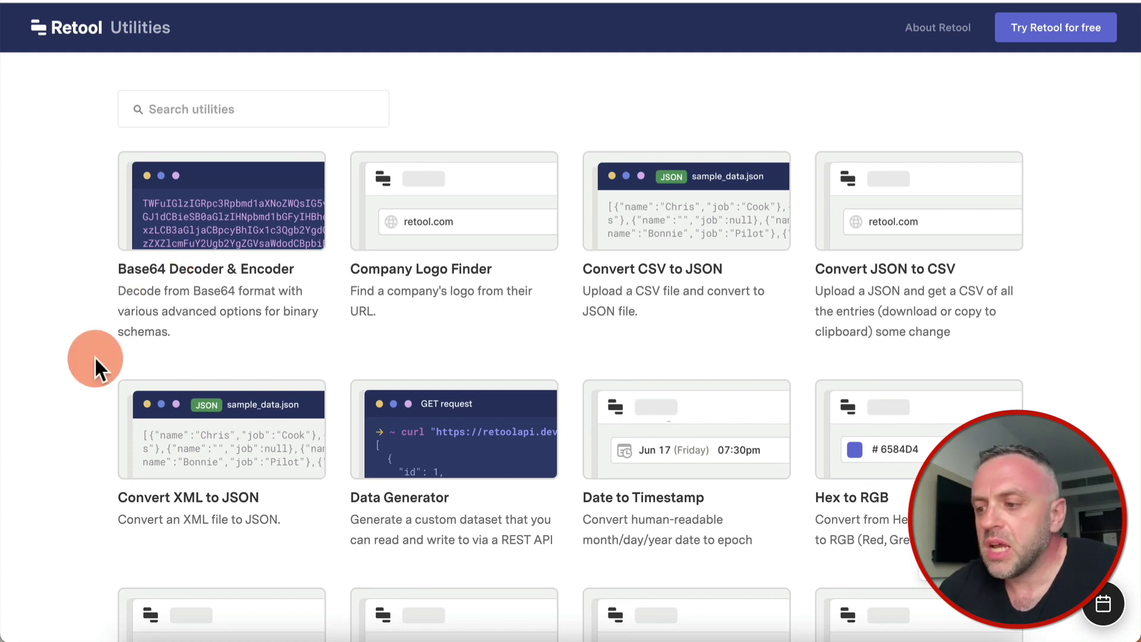
scroll(94, 356, down, 8)
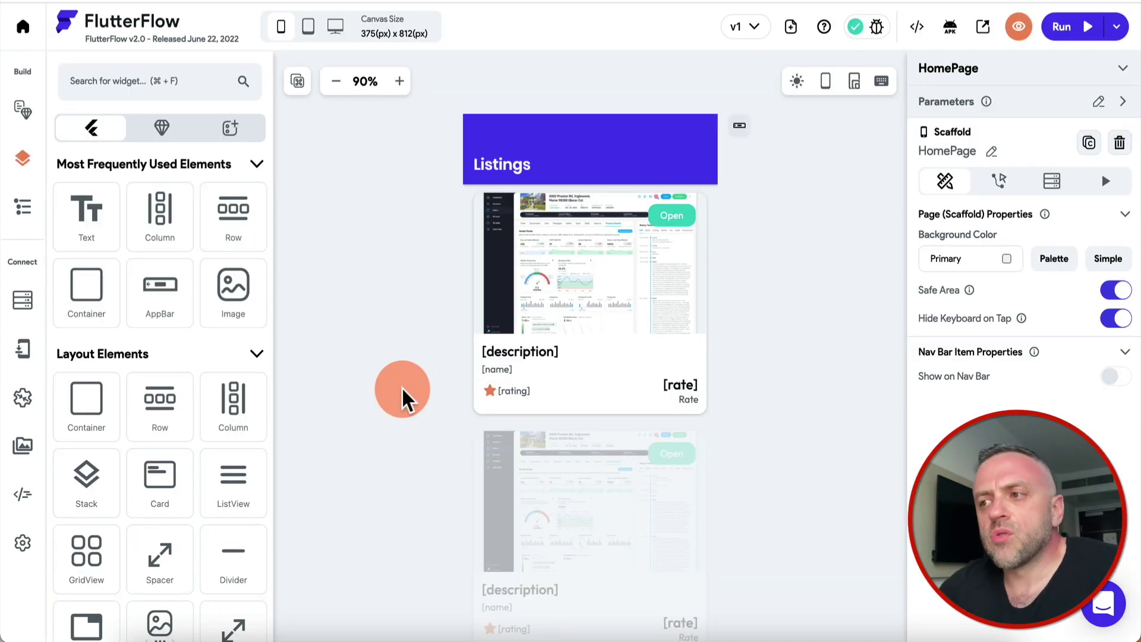
Switch to FlutterFlow, start a new API call definition and examine its Response & Test settings, including the JSON path options
click(24, 410)
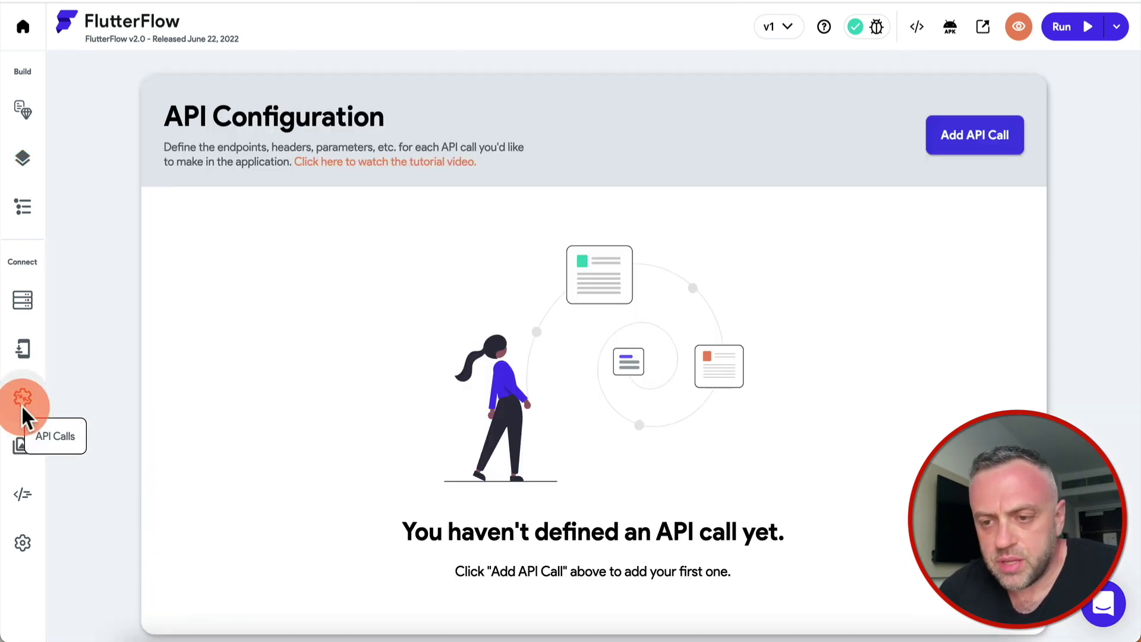
click(991, 145)
scroll(708, 343, down, 2)
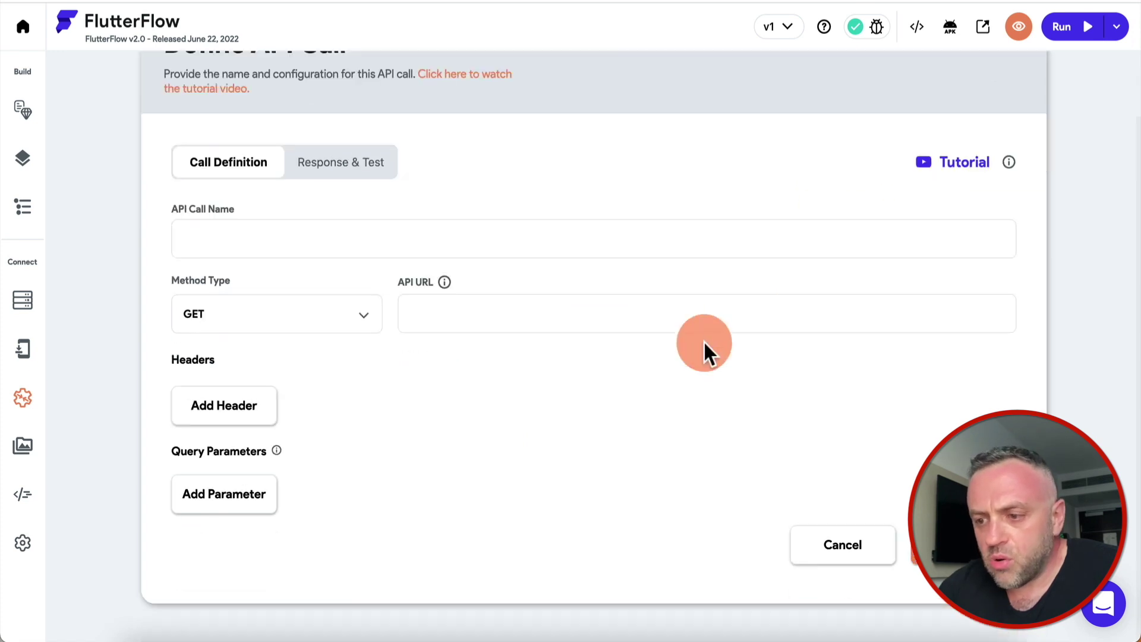
click(344, 164)
scroll(509, 369, up, 4)
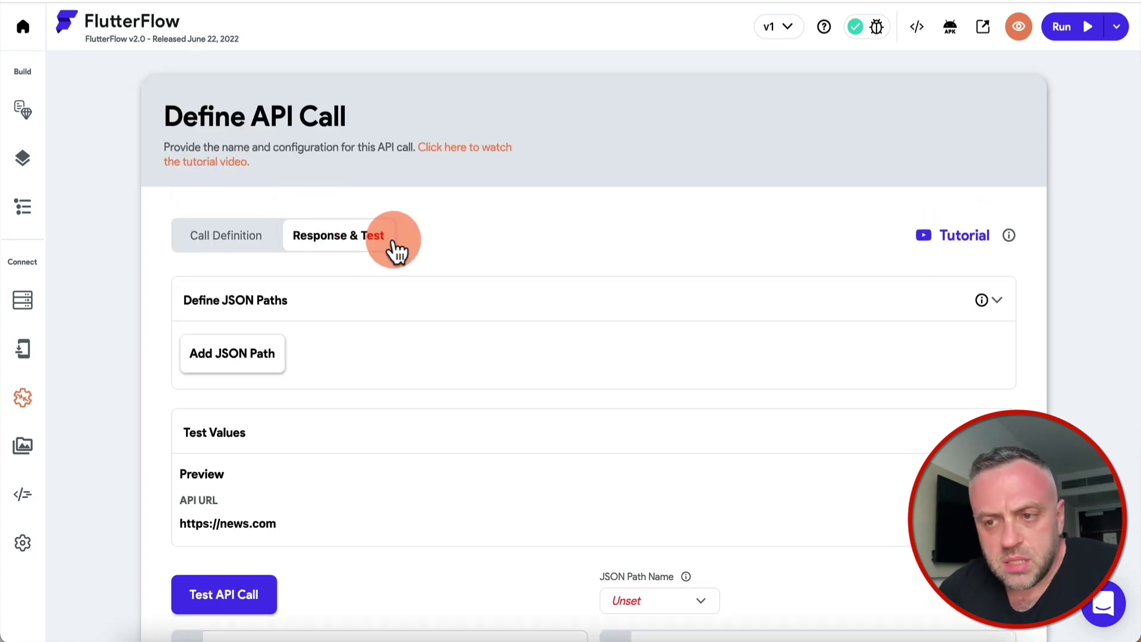
scroll(404, 261, down, 4)
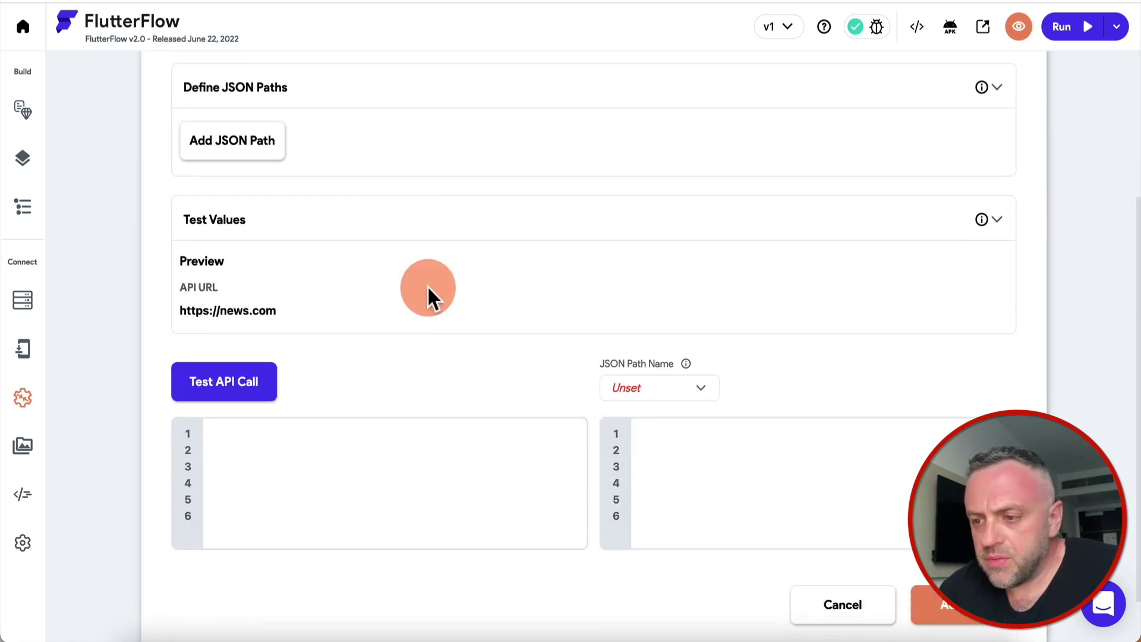
click(658, 390)
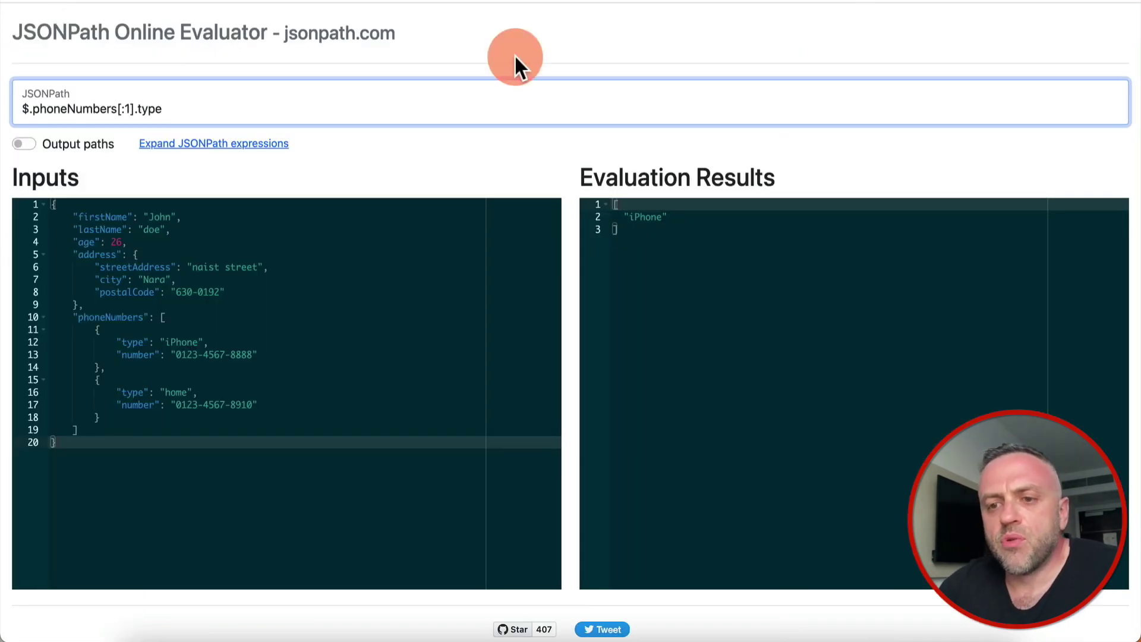
Switch to the JSONPath Online Evaluator and query the phone type with index 1, then with index 0, as $.phoneNumbers[0].type
click(201, 95)
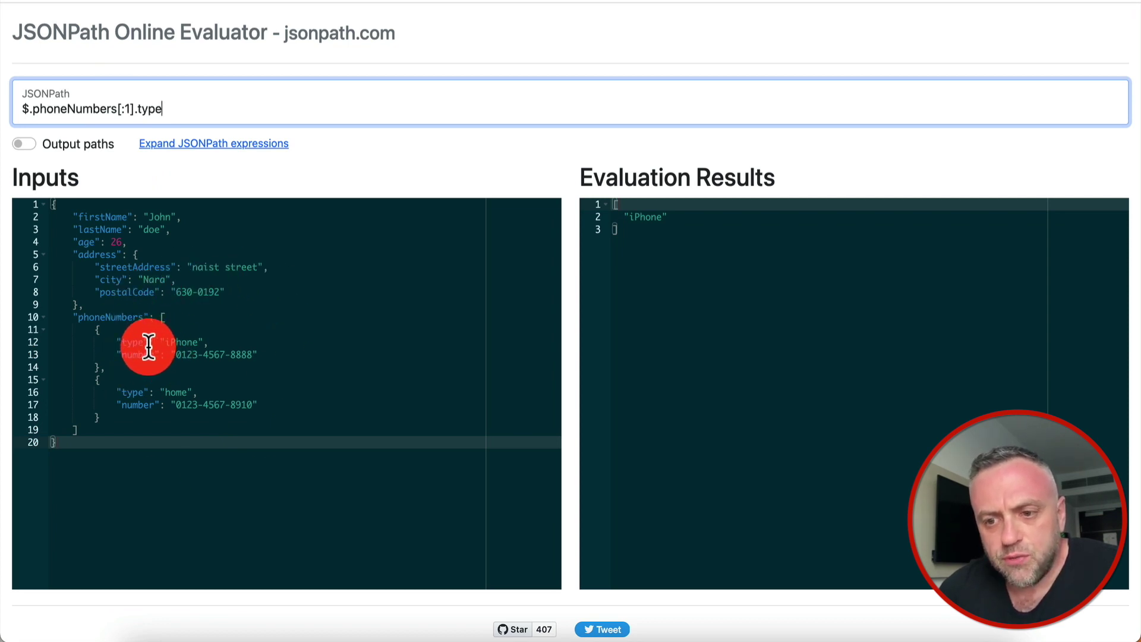
click(126, 109)
key(BackSpace)
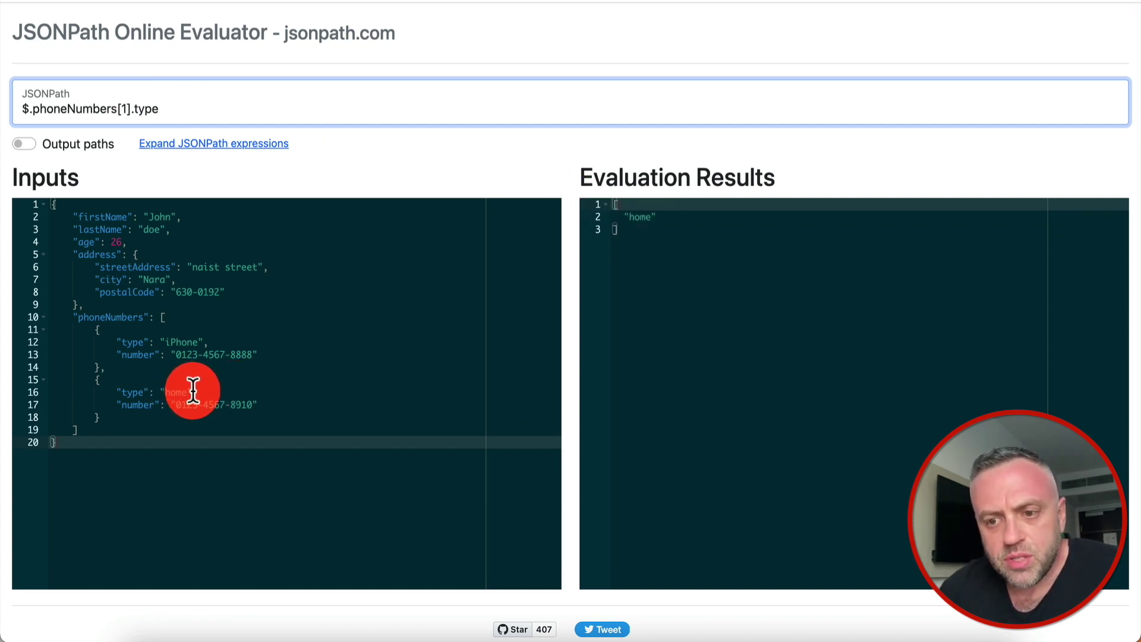
key(BackSpace)
text(0)
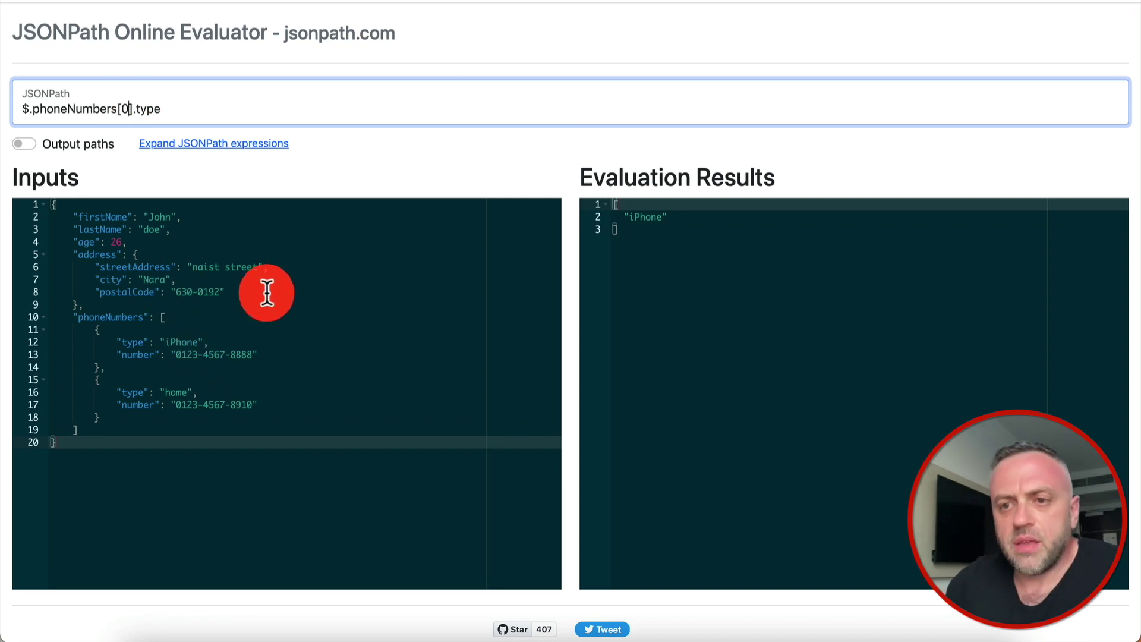
Change the property queried by the JSONPath expression to number, giving $.phoneNumbers[0].number
key(BackSpace)
key(BackSpace)
key(BackSpace)
key(BackSpace)
text(n)
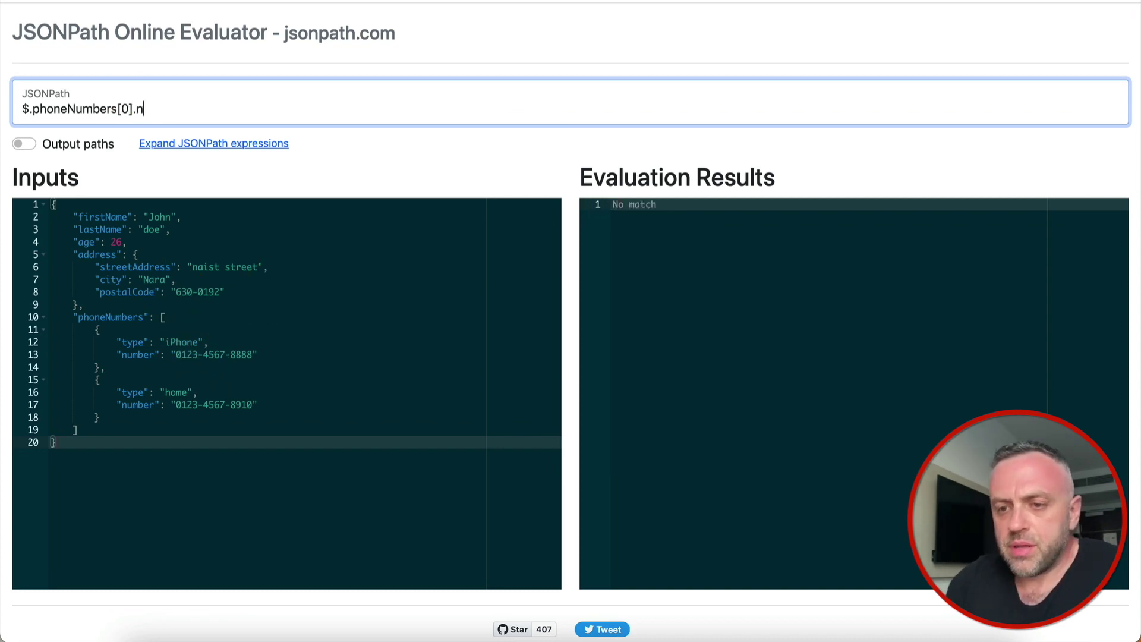
text(umber)
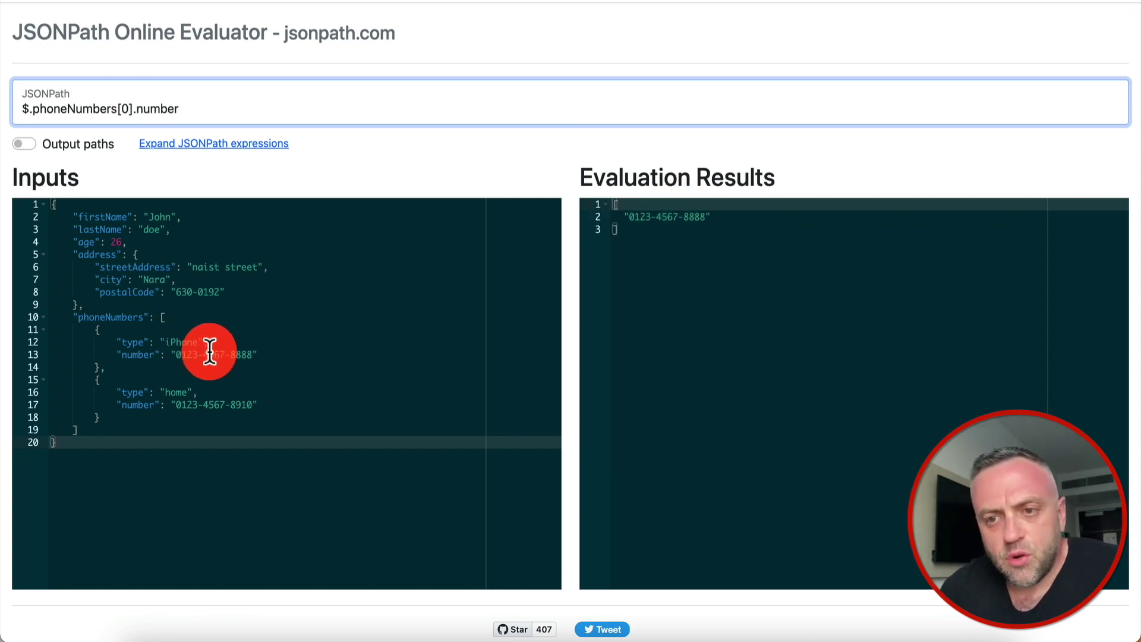
Set the phoneNumbers index in the JSONPath expression to 1 to query the second entry's number
click(130, 110)
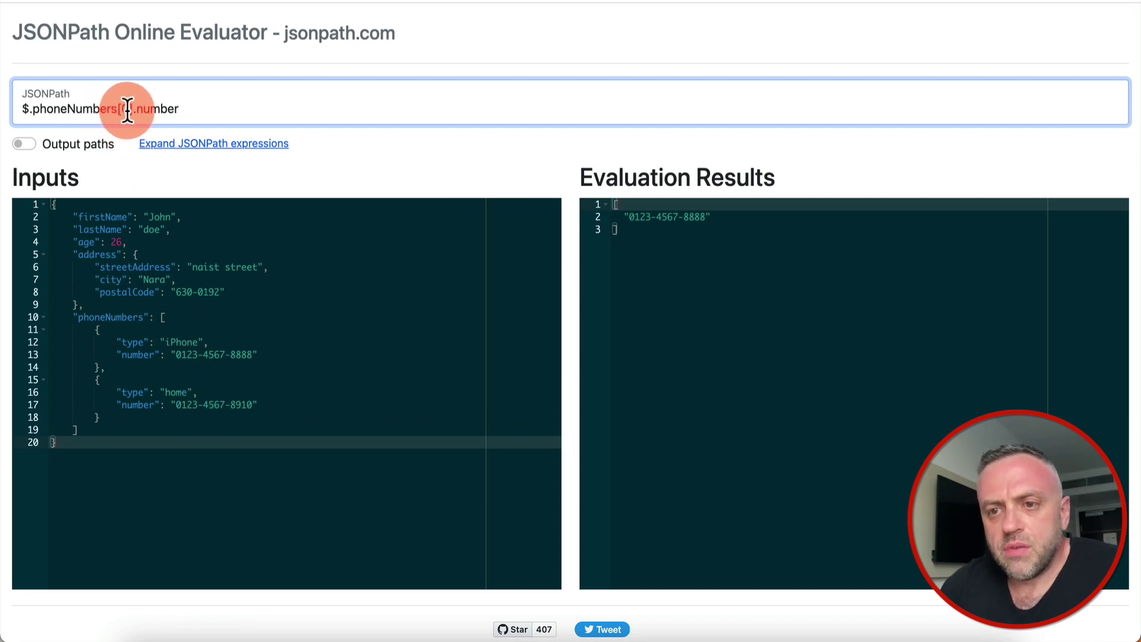
key(BackSpace)
text(1)
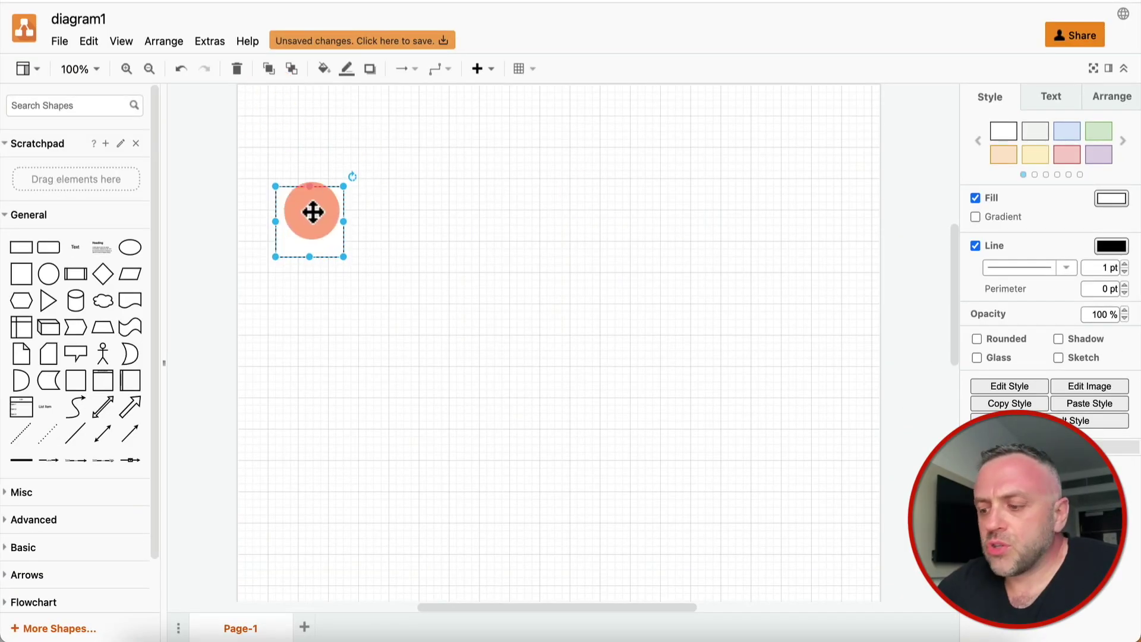
Replace the selected shape with a slightly enlarged square and give it the light orange fill and outline style
key(Delete)
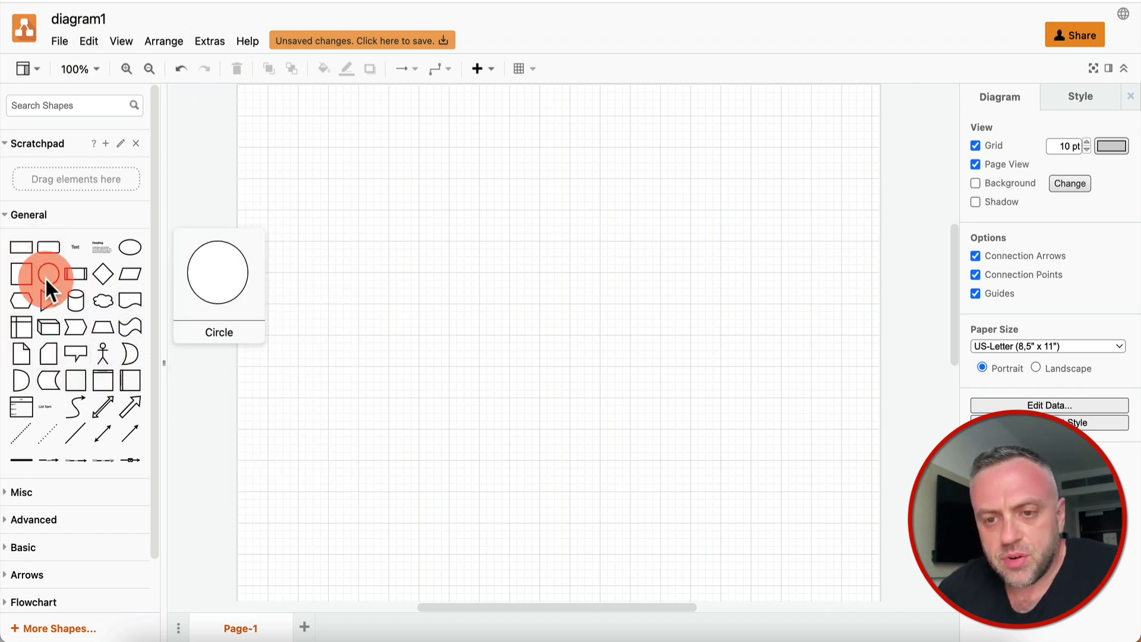
drag(23, 271, 301, 240)
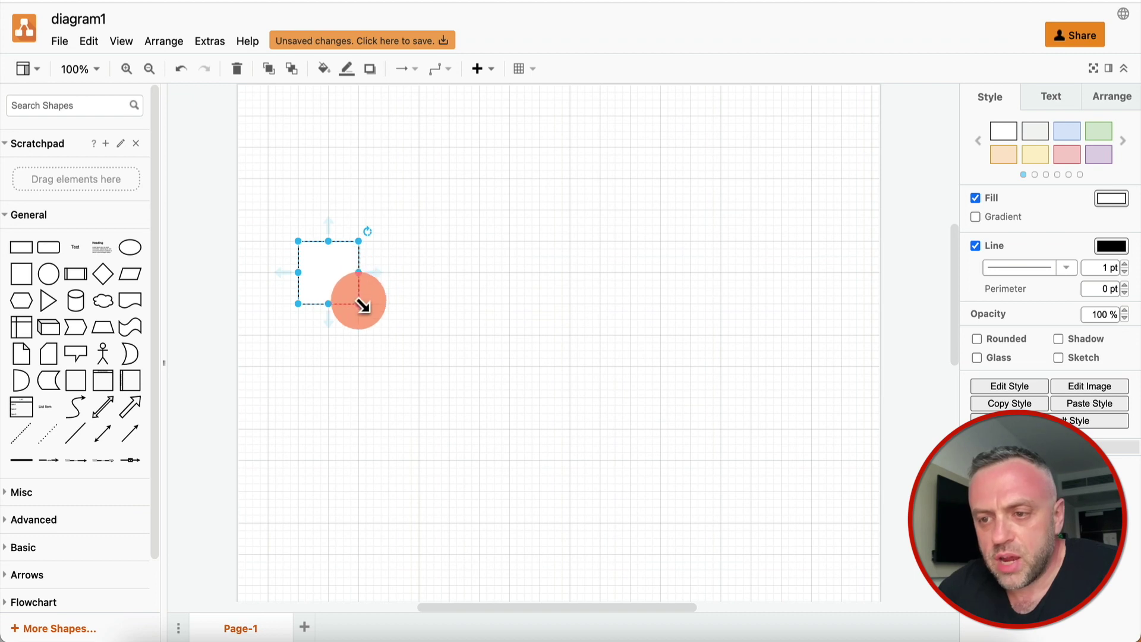
mouse_move(360, 304)
mouse_down()
mouse_move(391, 322)
mouse_move(380, 334)
mouse_move(374, 319)
mouse_up()
click(333, 260)
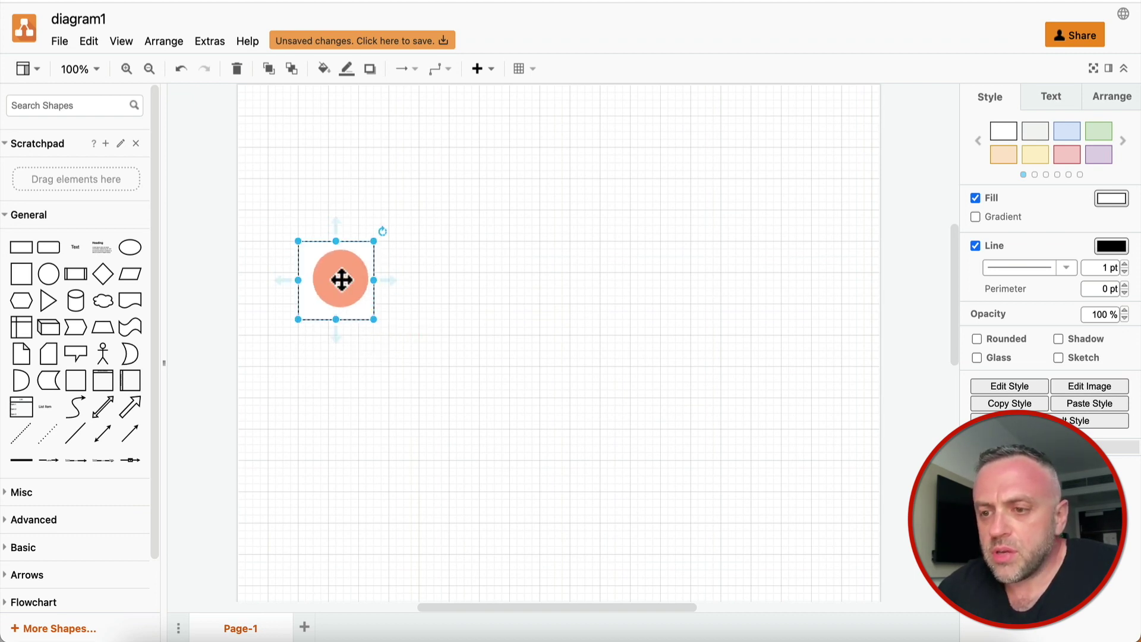
click(1010, 154)
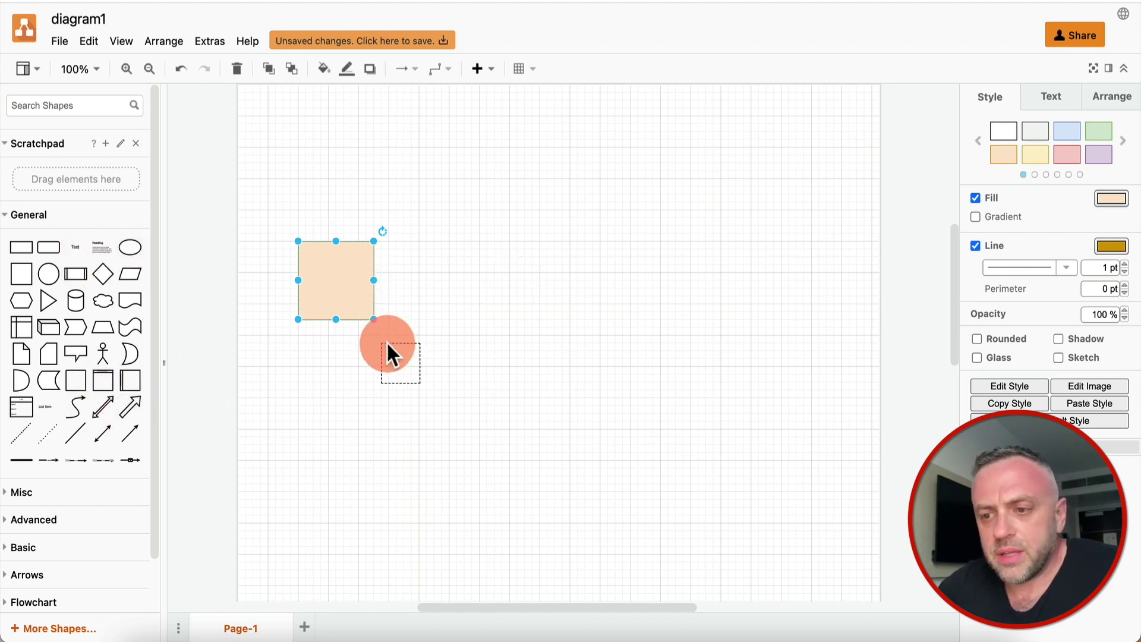
Place an arrow below the square and link its end towards the square, choosing the block arrow shape for the new connected shape
drag(386, 342, 391, 393)
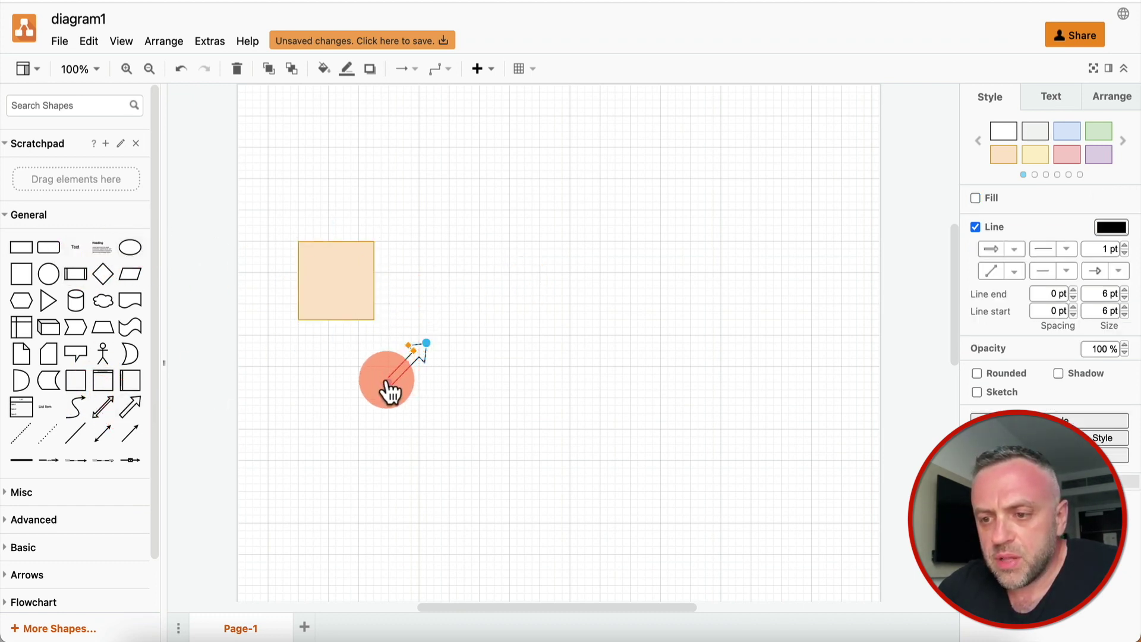
click(387, 281)
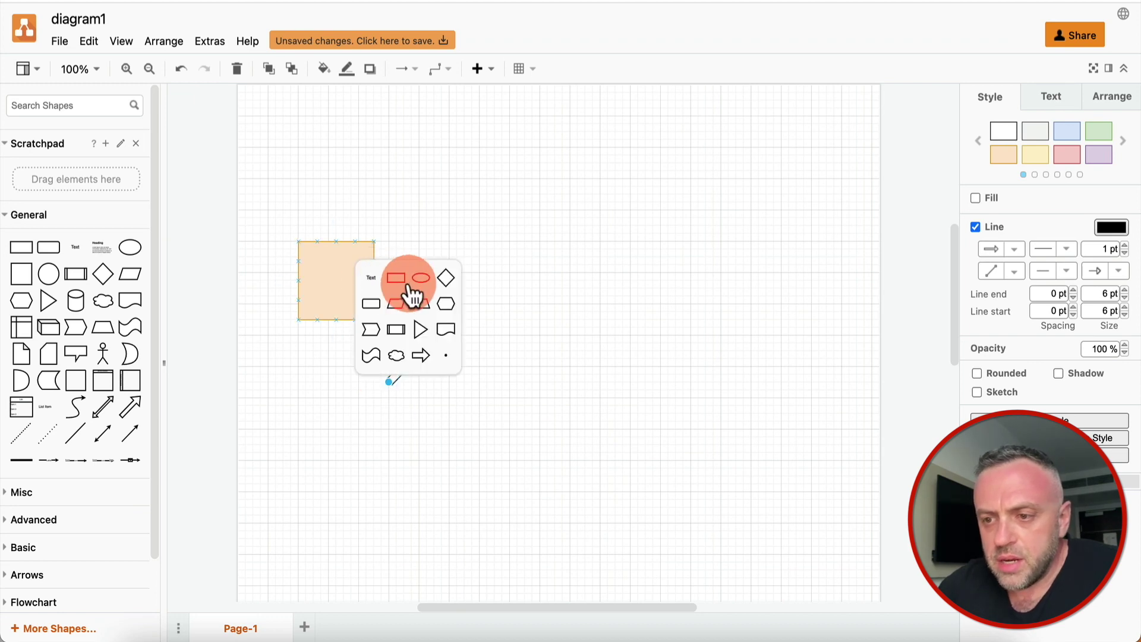
click(423, 358)
click(407, 357)
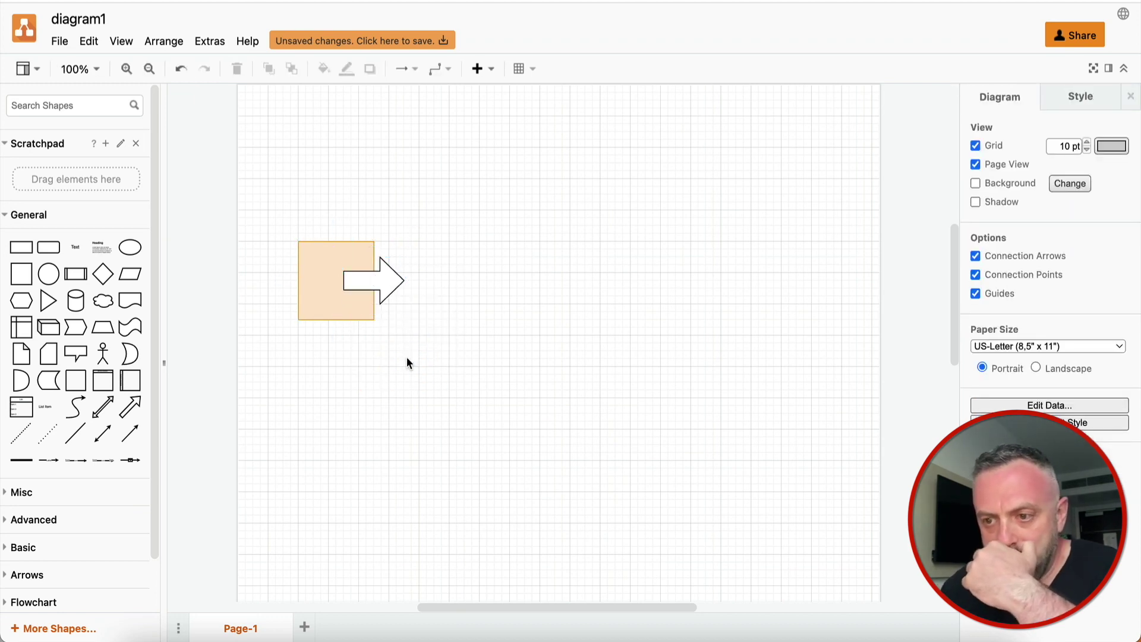
Lengthen the block arrow to the right and move it clear of the square's right edge
click(392, 281)
drag(406, 279, 554, 280)
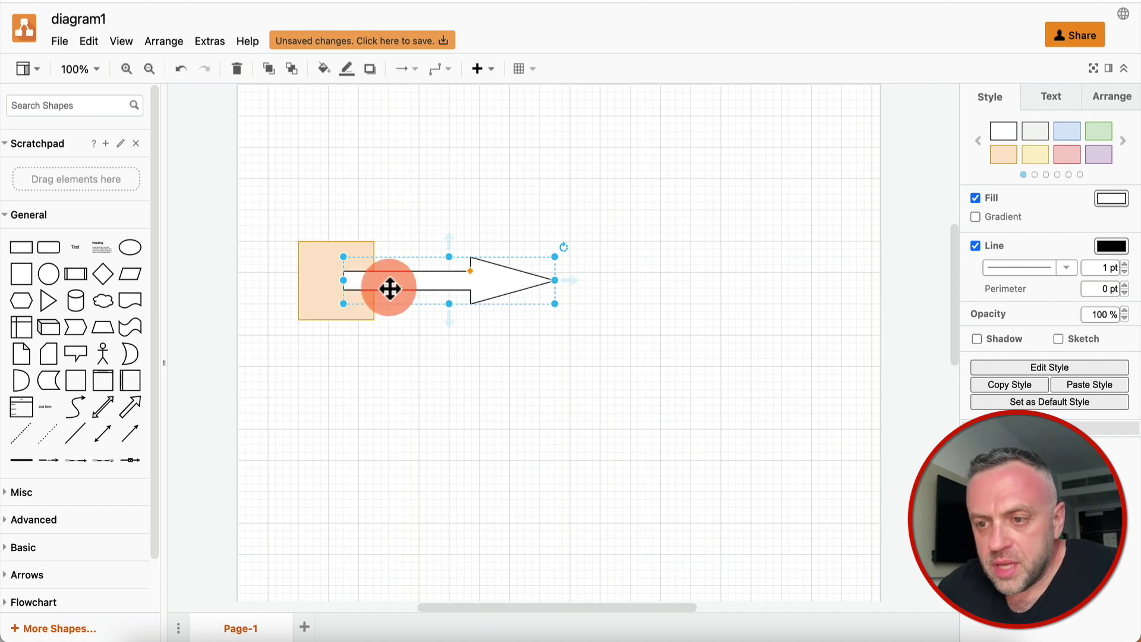
drag(387, 288, 466, 285)
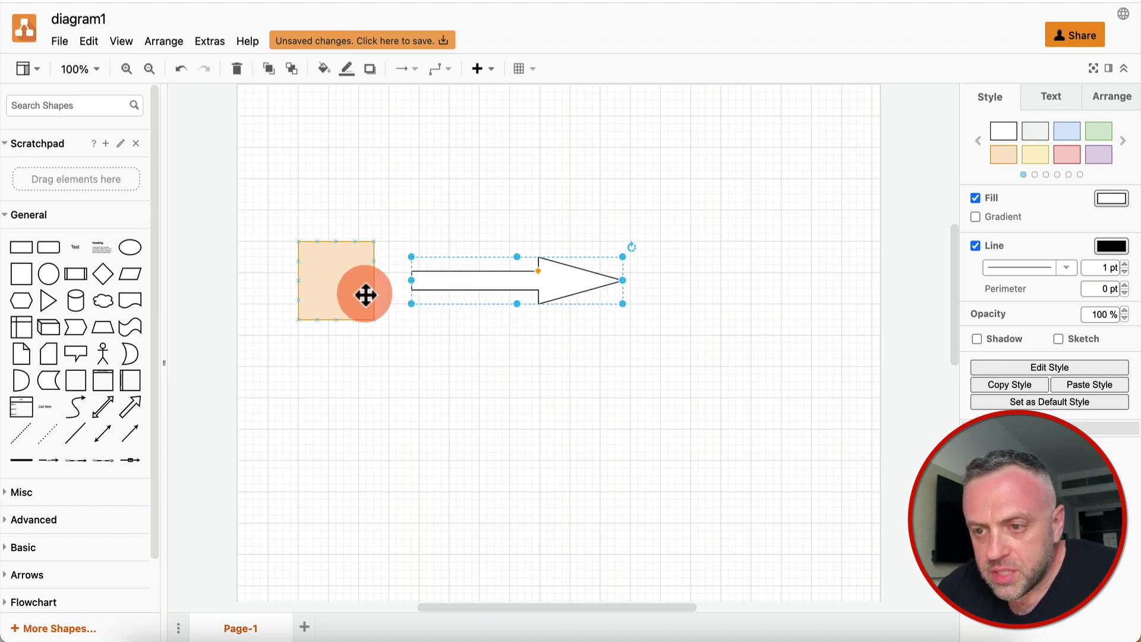
Draw a connector from the square to the block arrow and shift the arrow back so its tail overlaps the square's right edge
drag(372, 263, 481, 288)
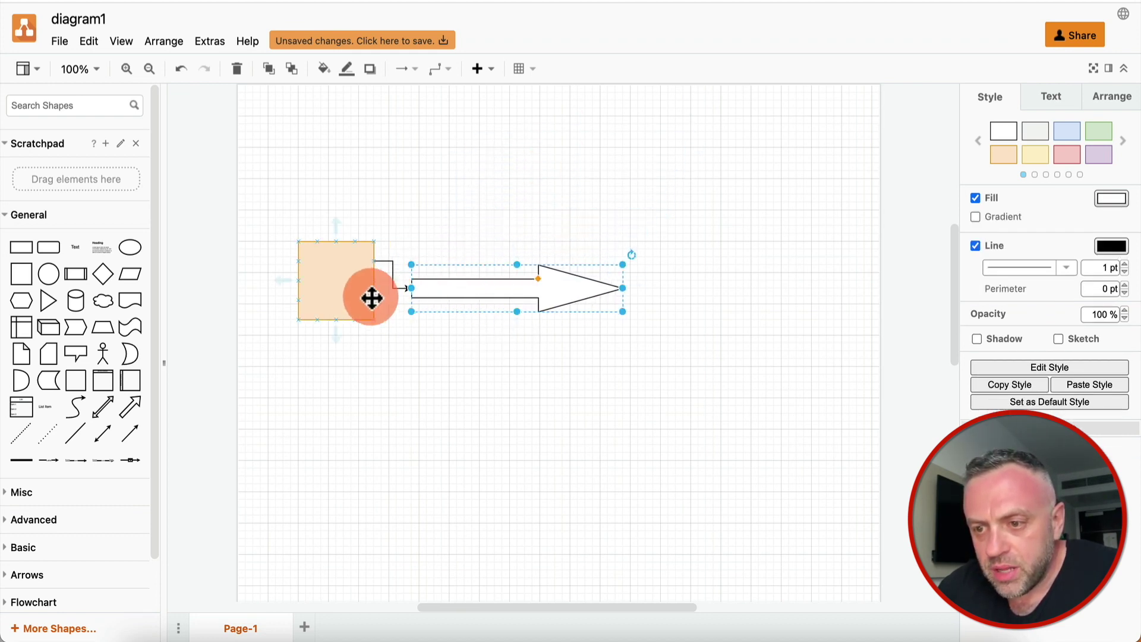
drag(376, 305, 417, 272)
click(431, 201)
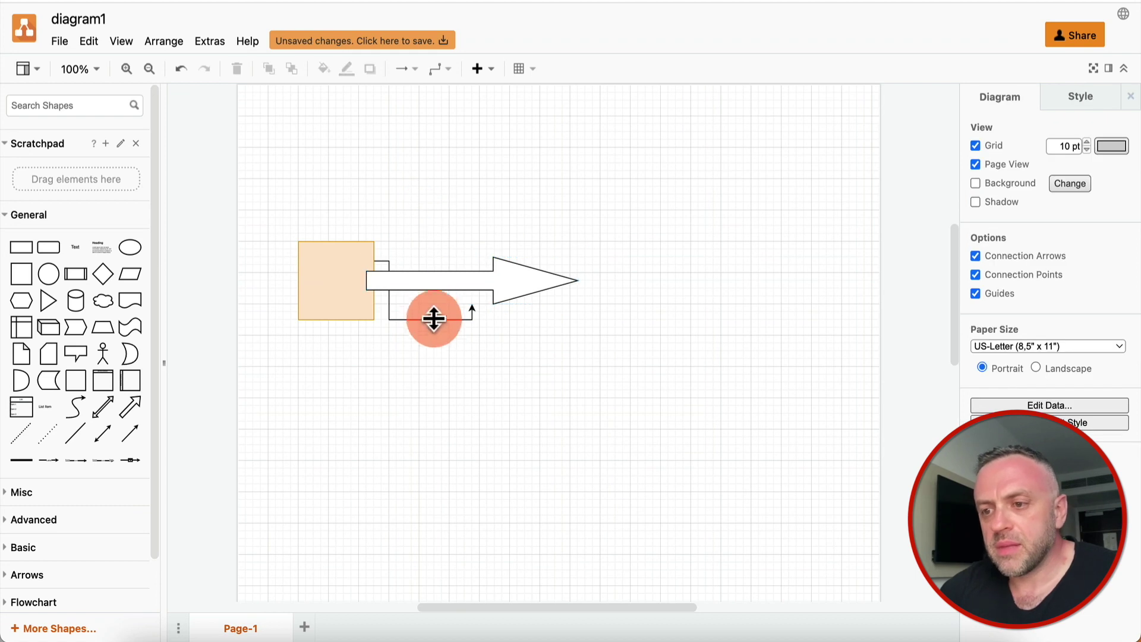
Delete the thin connector running between the square and the block arrow
click(437, 319)
key(Delete)
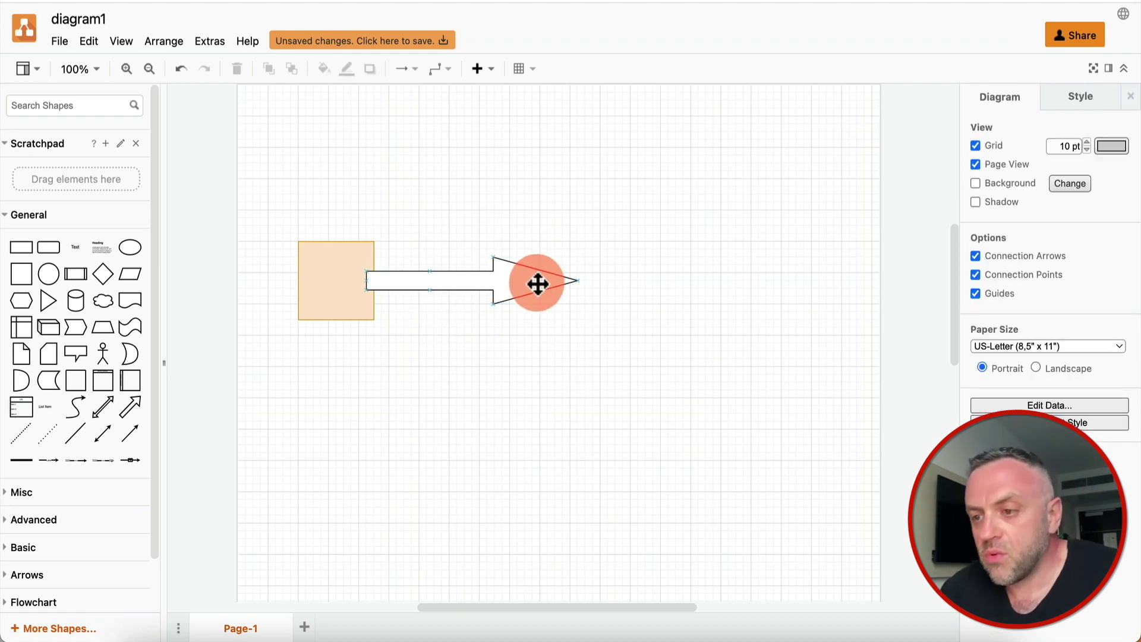
Add a circle to the right of the block arrow and draw a connector from it to the arrow's tip
click(40, 271)
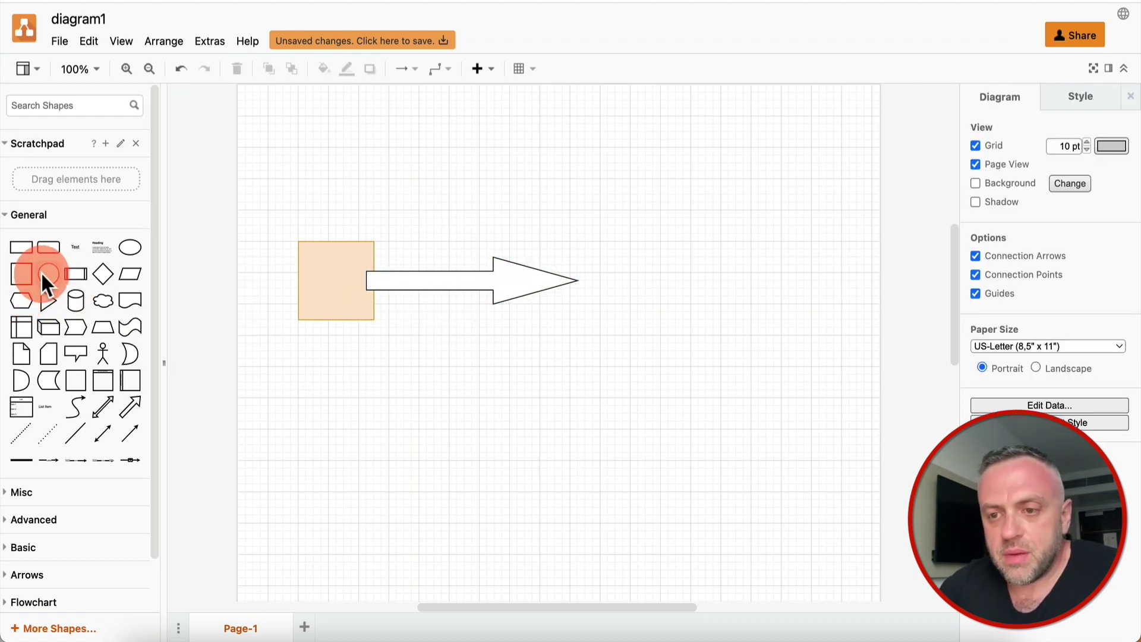
drag(545, 335, 576, 283)
click(568, 339)
click(662, 287)
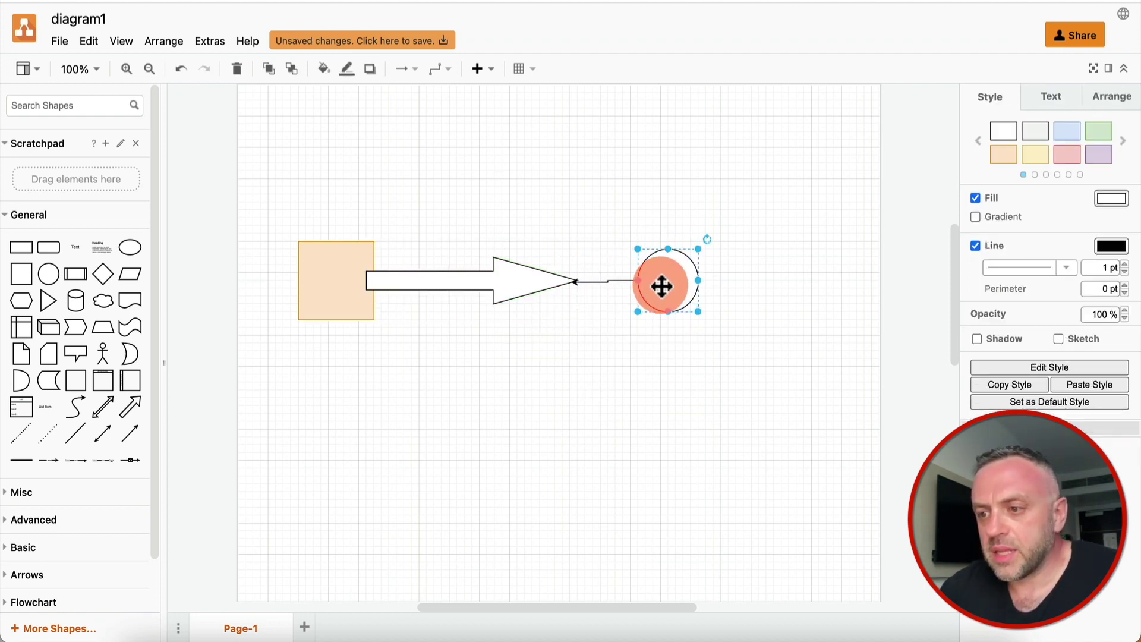
drag(661, 287, 664, 287)
click(594, 365)
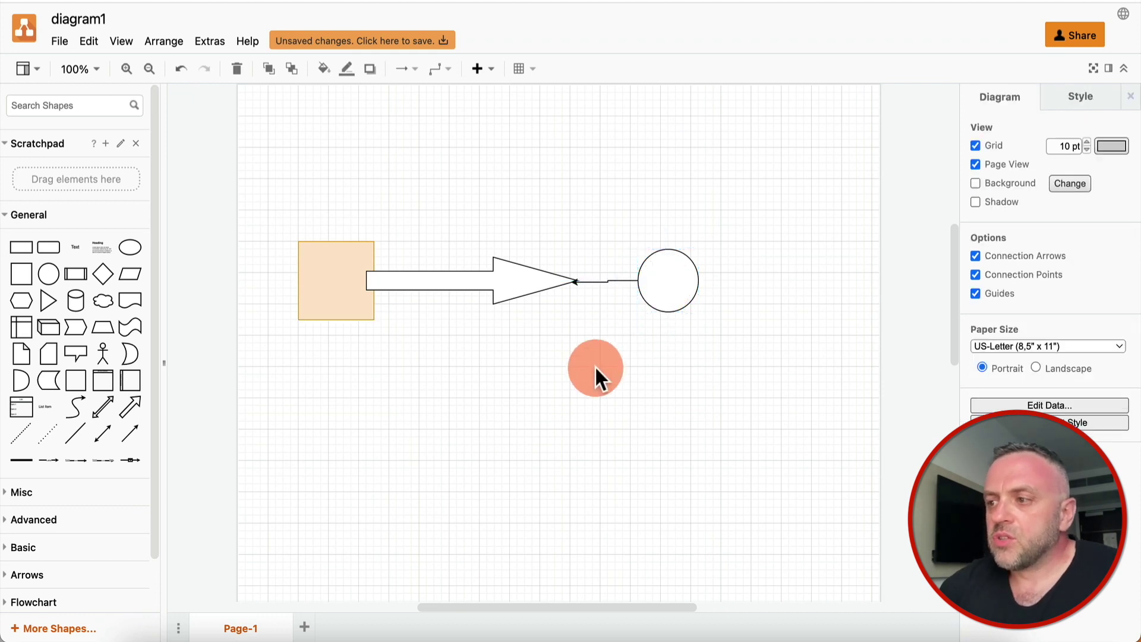
click(655, 288)
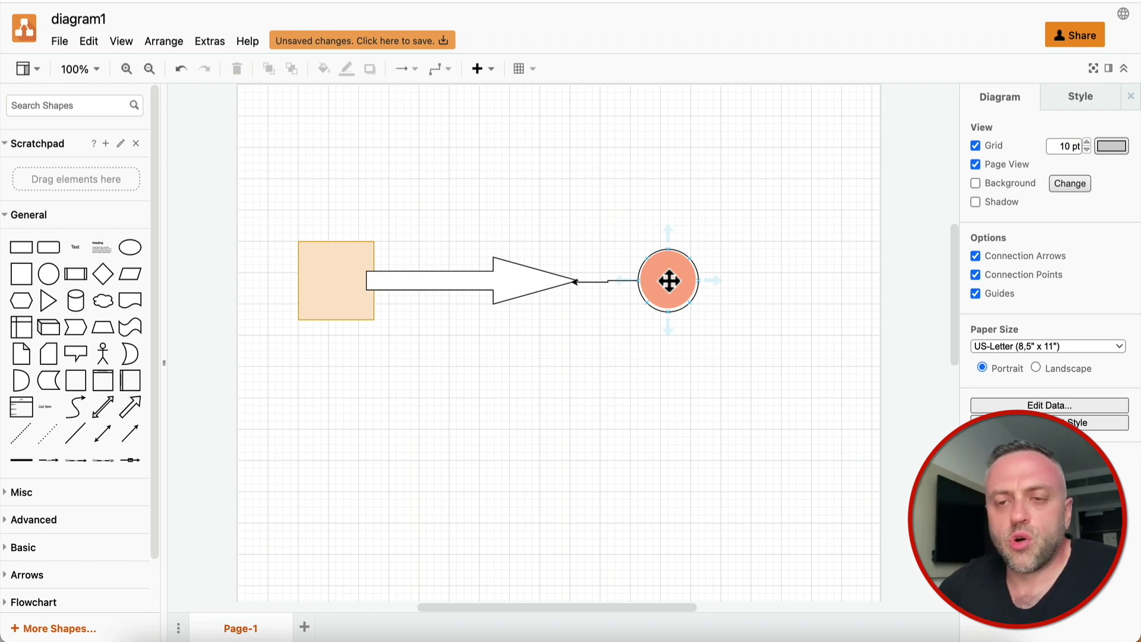
Examine the diagram's save, embed and export options, including the available export formats, and return to the canvas without exporting
click(59, 41)
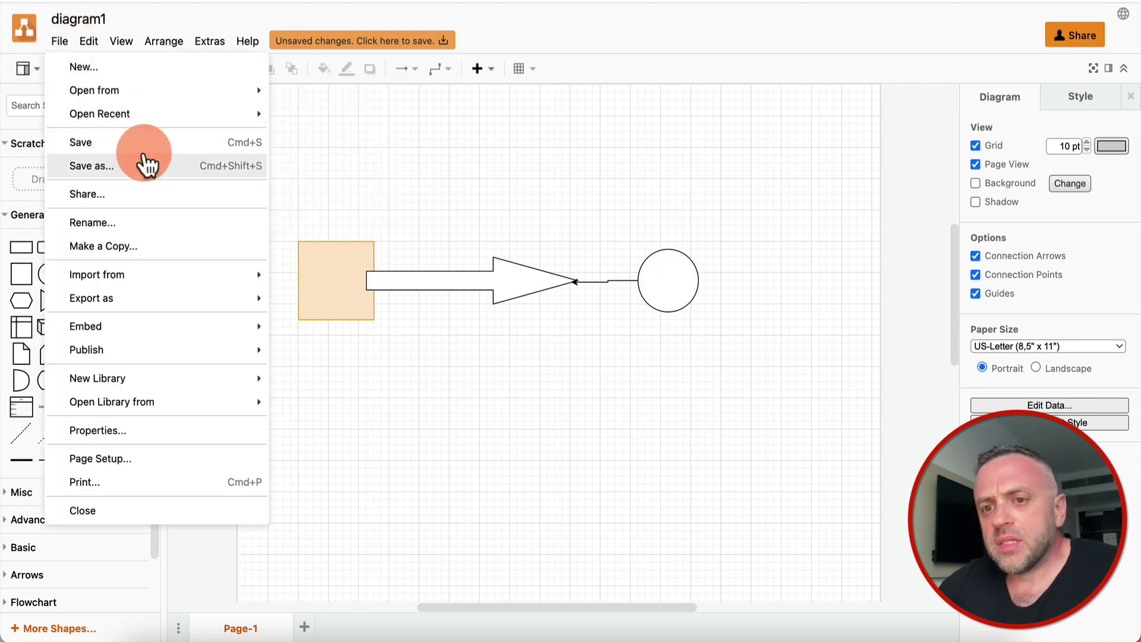
mouse_move(156, 325)
mouse_move(159, 300)
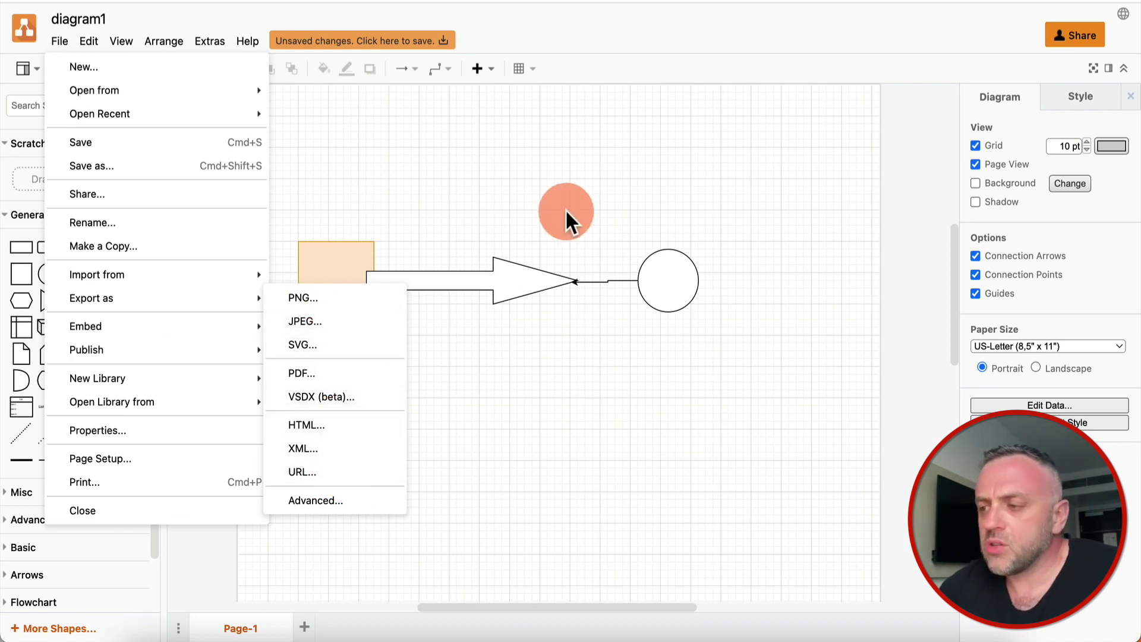
click(725, 139)
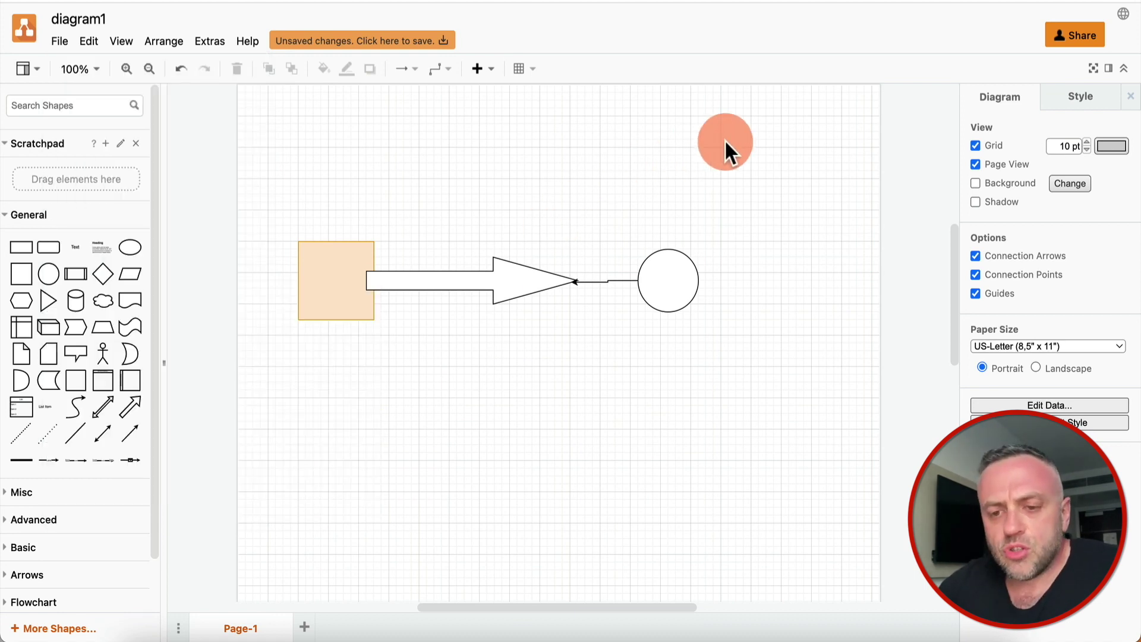